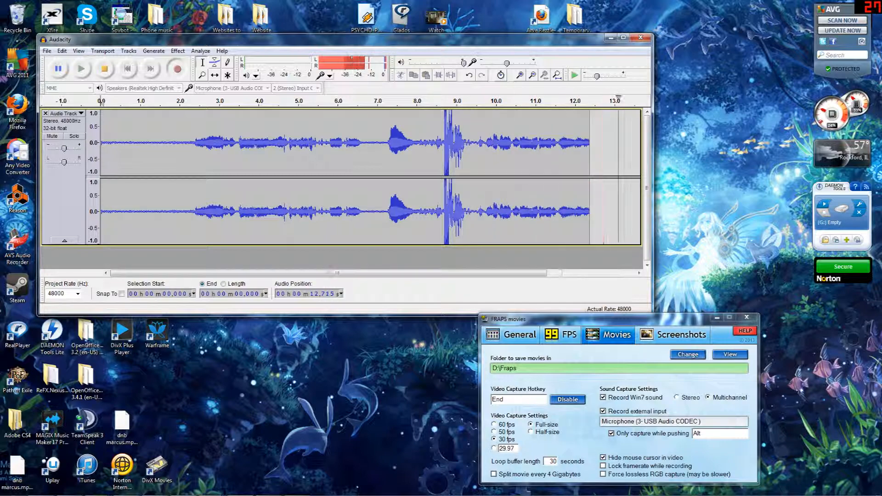
- Minimize the Audacity and Fraps windows and switch to FL Studio
click(611, 38)
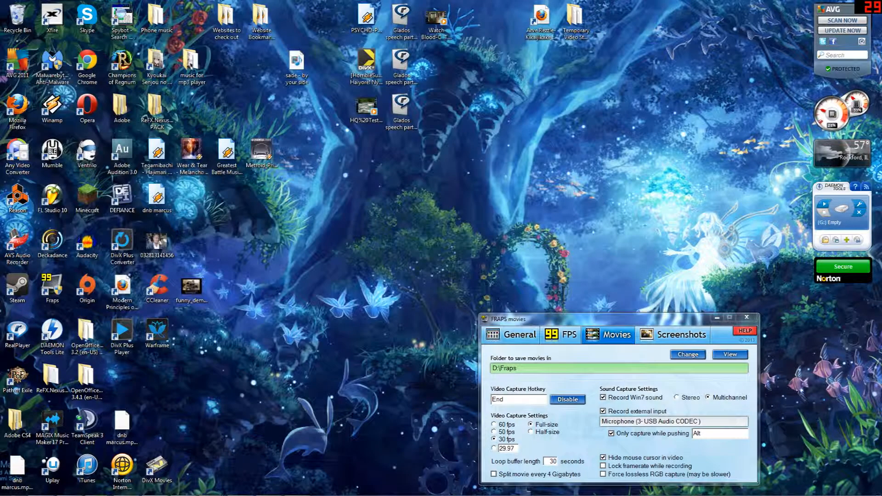
drag(597, 319, 272, 192)
click(391, 193)
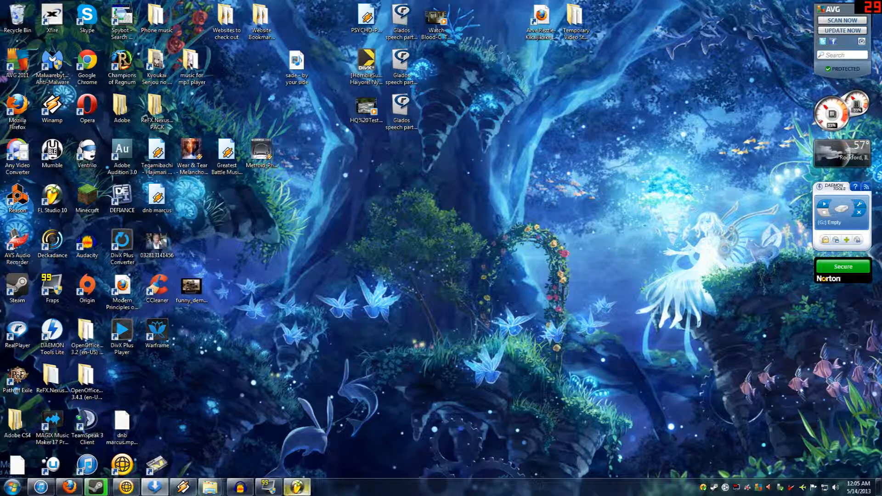
click(297, 487)
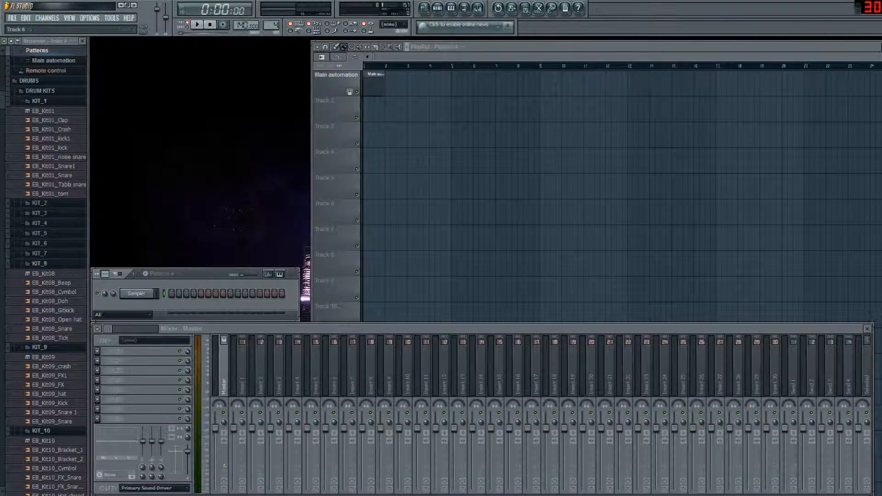
- Collapse the KIT_1 and KIT_9 drum kit folders in the browser
click(39, 101)
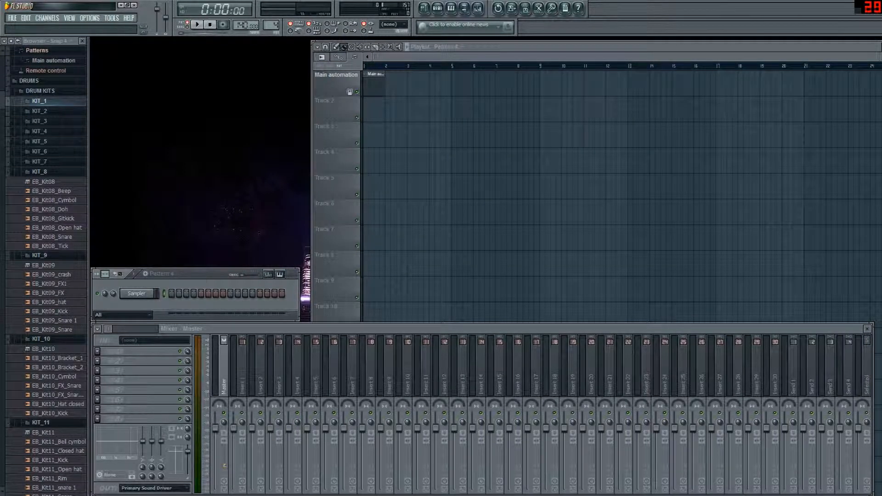
click(39, 255)
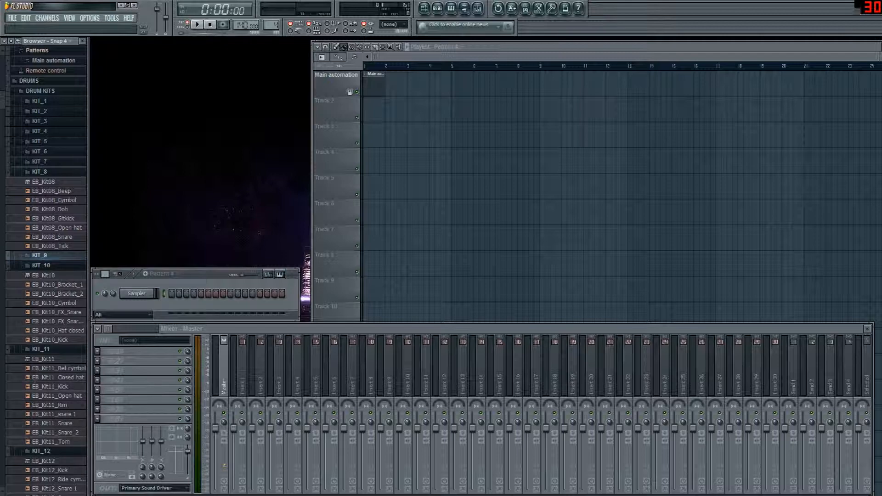
- Add a Nexus channel to the project and move its plugin window clear of the channel rack
click(47, 18)
mouse_move(50, 27)
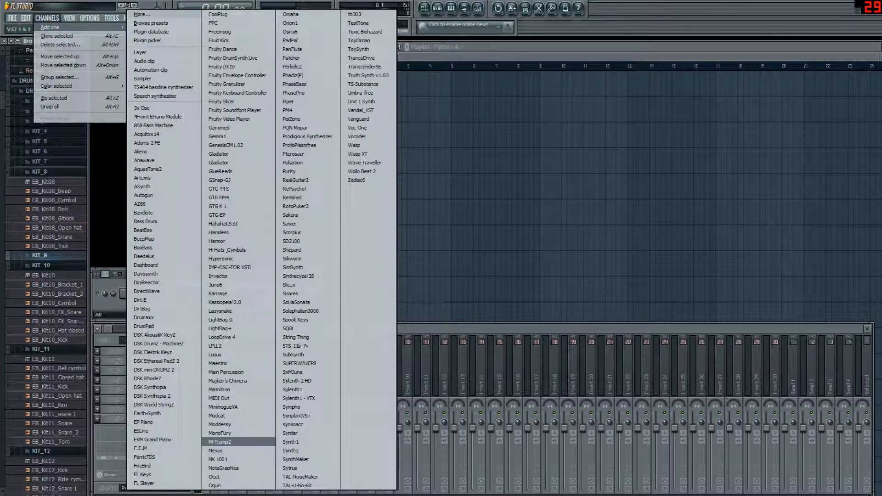
click(216, 451)
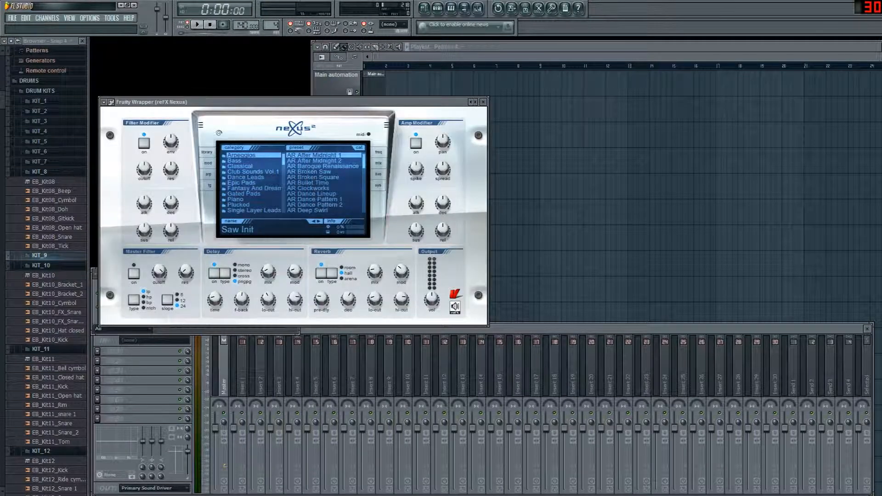
drag(276, 102, 415, 72)
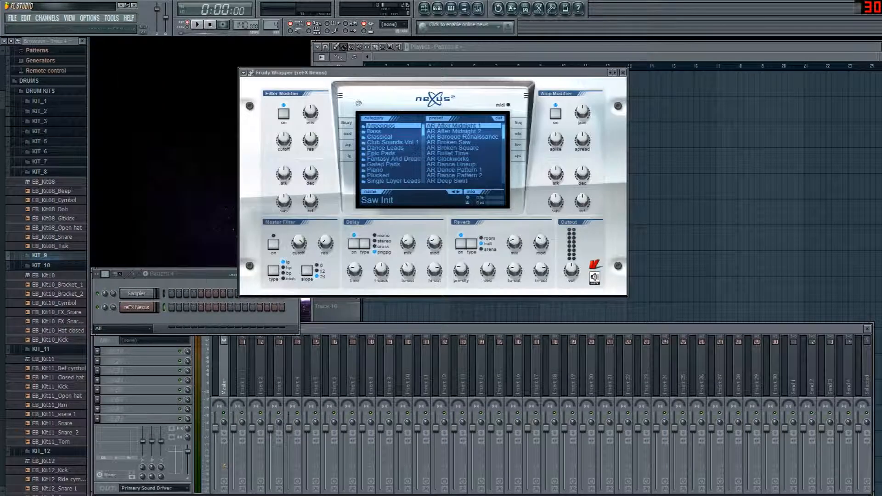
drag(292, 318, 305, 329)
- Open the reFX Nexus channel's piano roll and browse to the MIDI Sequence folder for a MIDI import
right_click(166, 317)
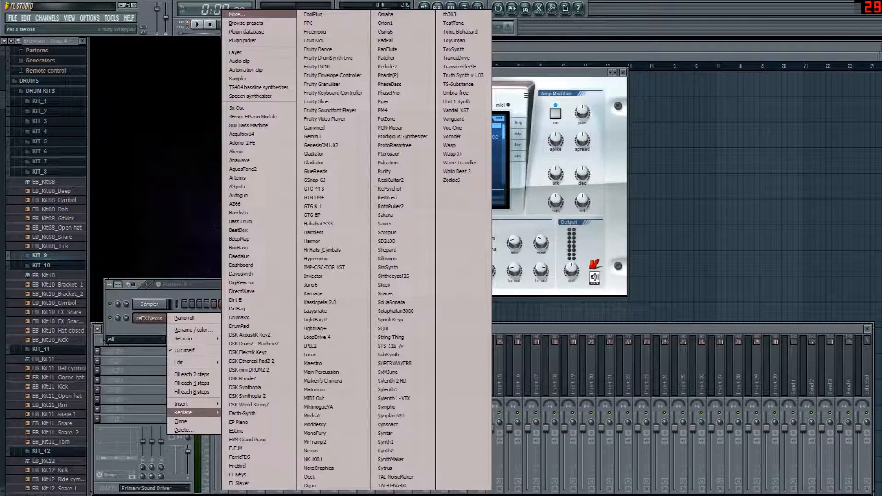
click(184, 318)
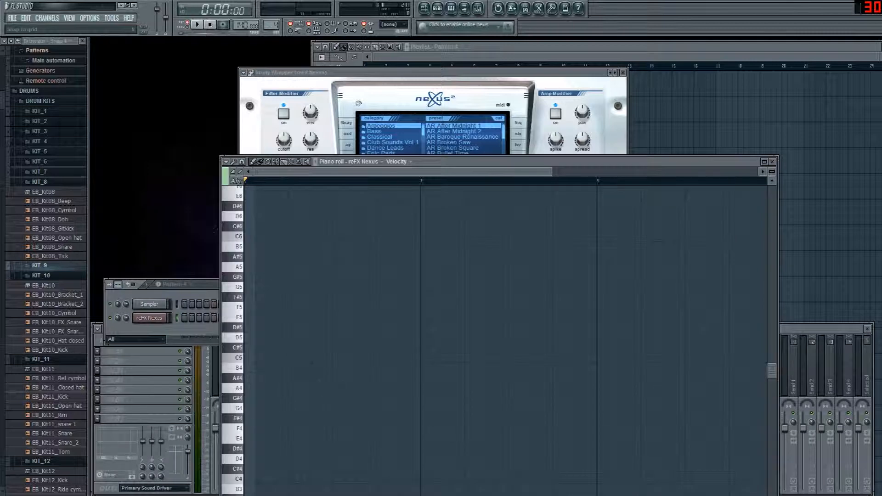
click(226, 162)
mouse_move(247, 171)
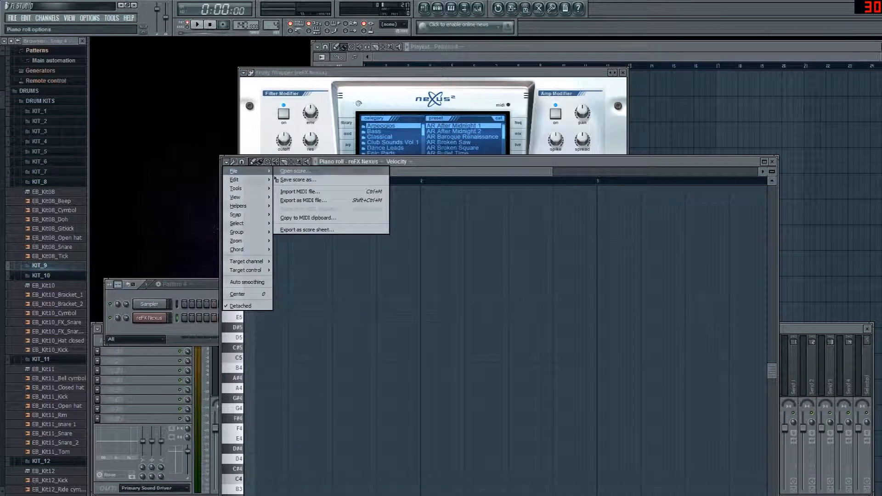
click(308, 191)
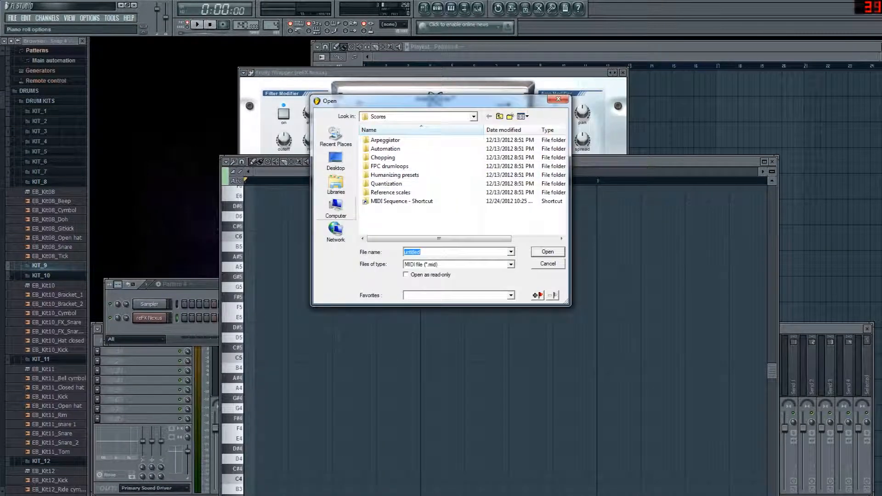
double_click(402, 201)
drag(391, 239, 439, 238)
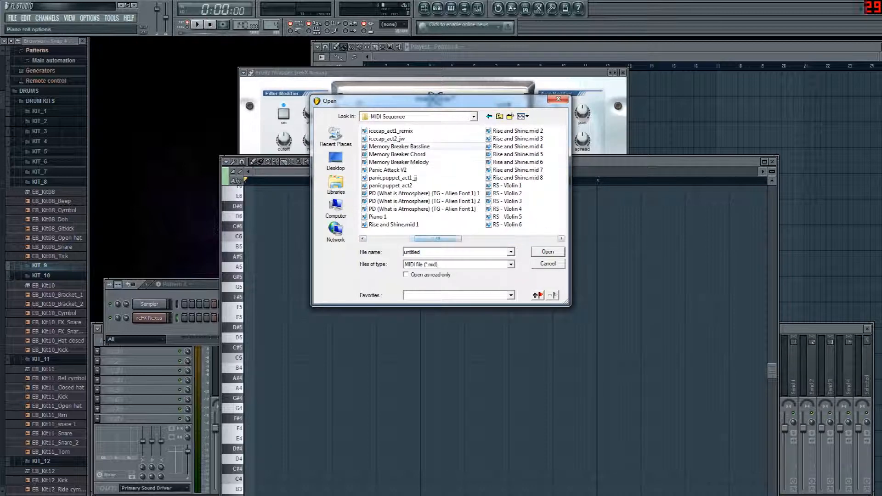
- Import a chord progression MIDI file from the MIDI Sequence folder into the Nexus piano roll
click(399, 162)
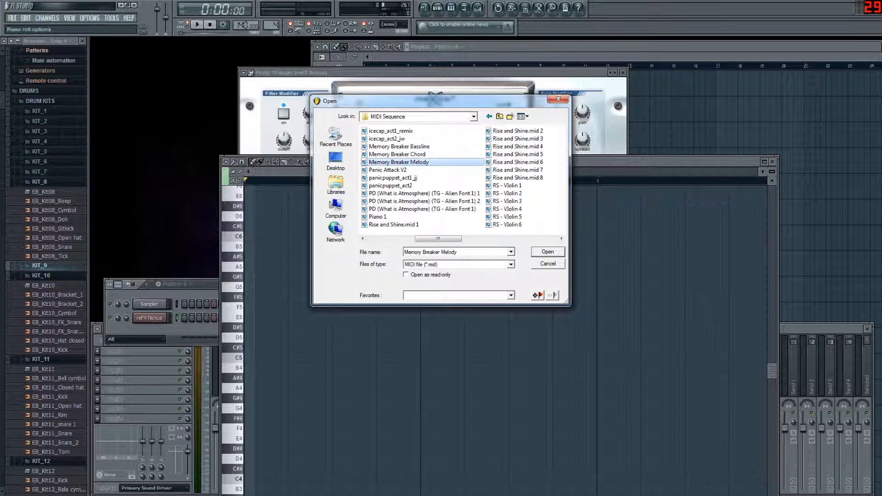
click(399, 146)
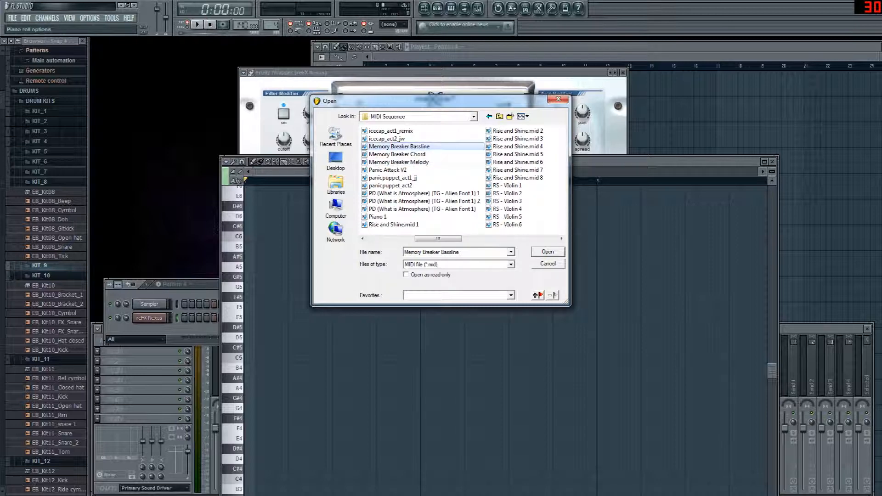
mouse_move(438, 239)
mouse_down()
mouse_move(478, 238)
mouse_move(404, 238)
mouse_move(421, 239)
mouse_up()
click(389, 170)
click(398, 155)
click(553, 253)
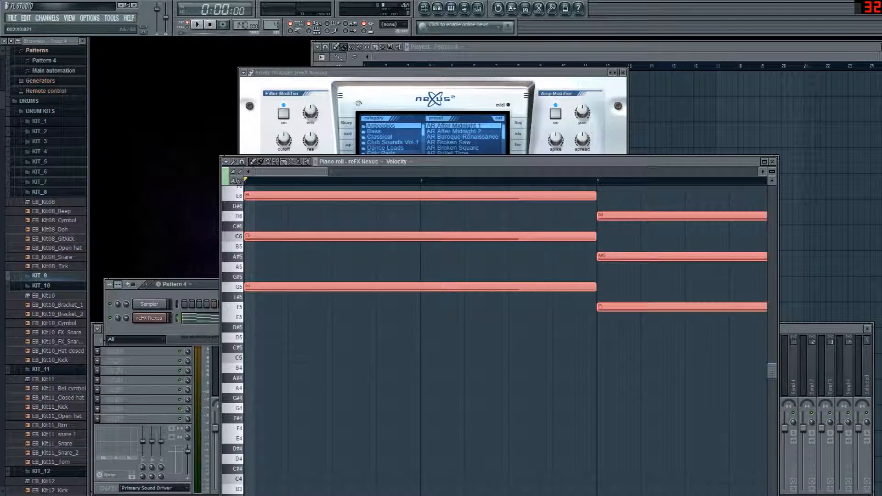
ctrl+right_click(526, 266)
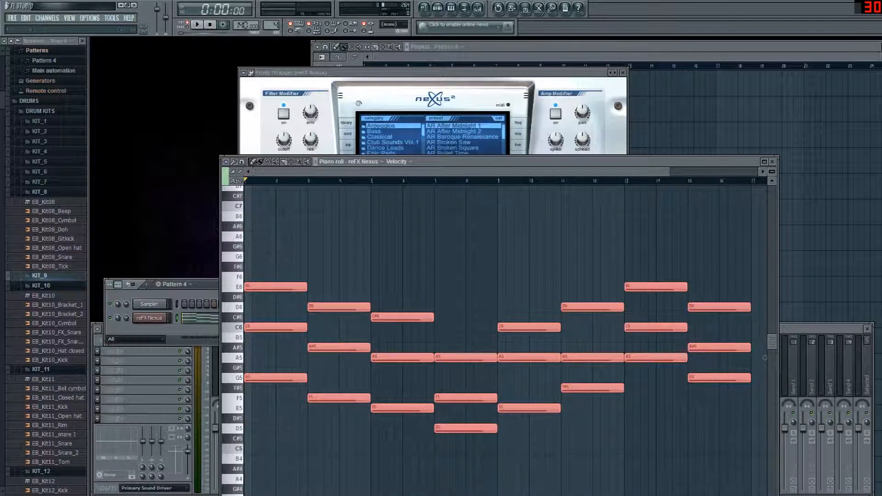
- Load the CL Soft Orchester preset from the Classical category in Nexus, moving the windows apart to reach it
drag(422, 72, 422, 41)
drag(427, 162, 381, 220)
drag(391, 41, 407, 43)
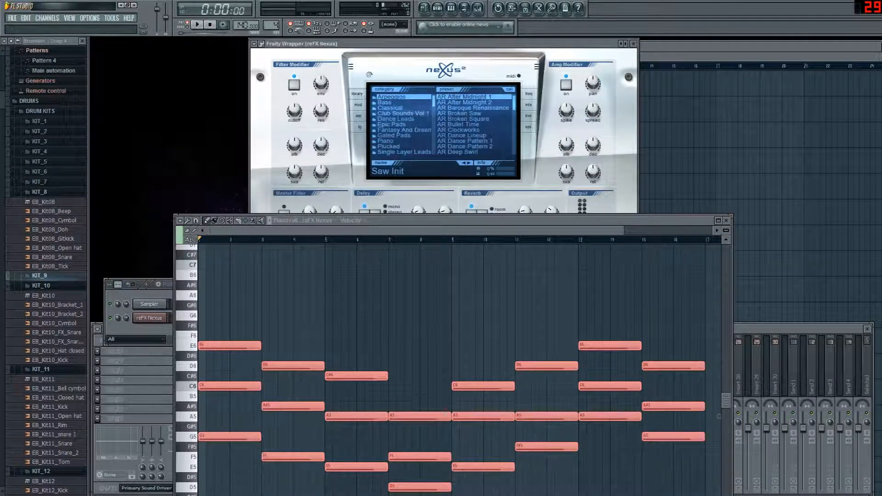
click(394, 108)
double_click(464, 136)
- Play back the imported chords to hear the preset, stop playback and close the piano roll
drag(382, 220, 361, 117)
key(space)
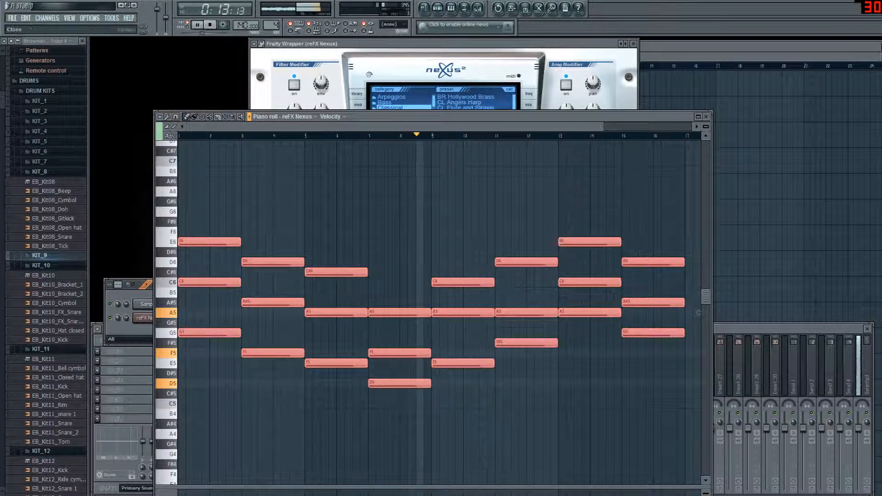
key(space)
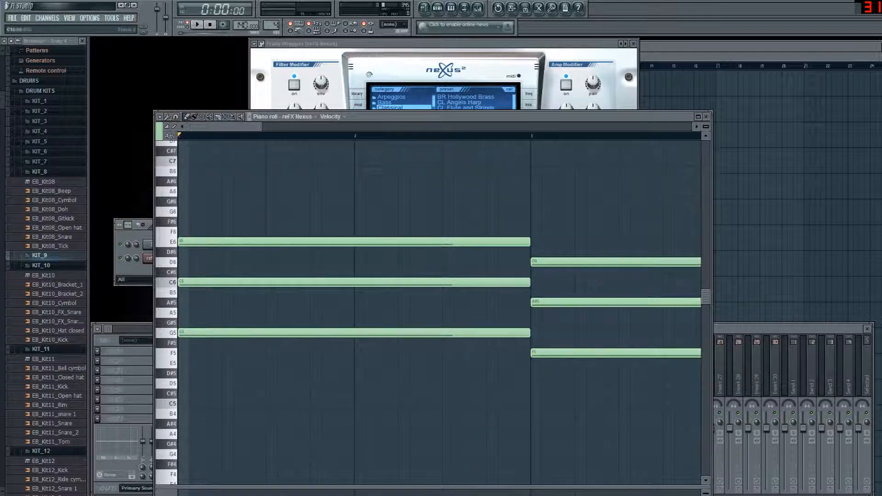
click(706, 117)
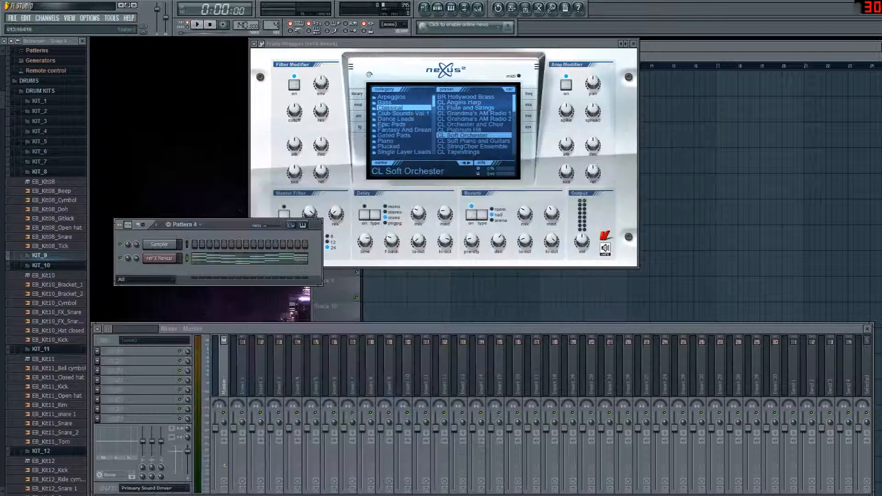
- Clone the reFX Nexus channel three times to get four Nexus channels in the pattern
right_click(160, 259)
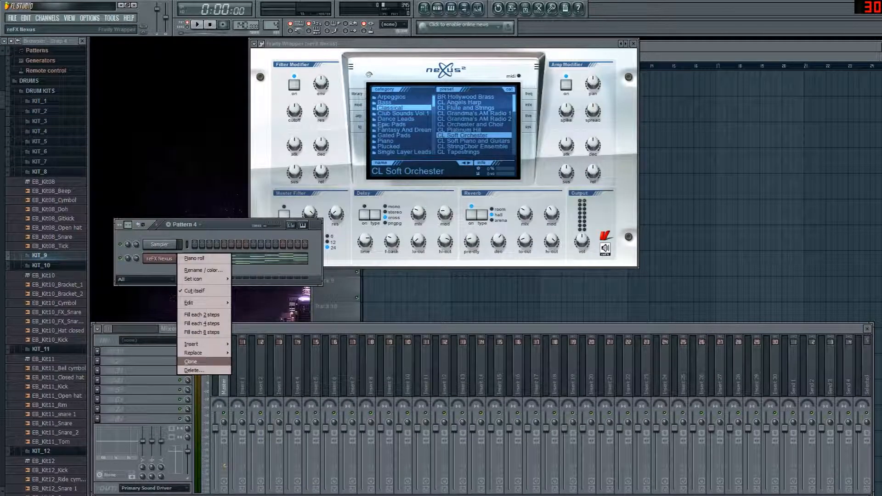
click(191, 362)
drag(216, 146, 560, 155)
right_click(160, 272)
click(191, 375)
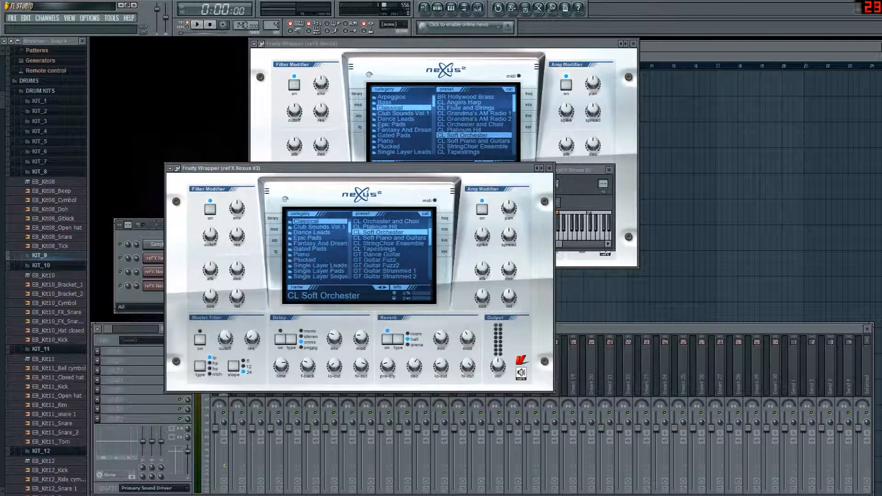
right_click(159, 285)
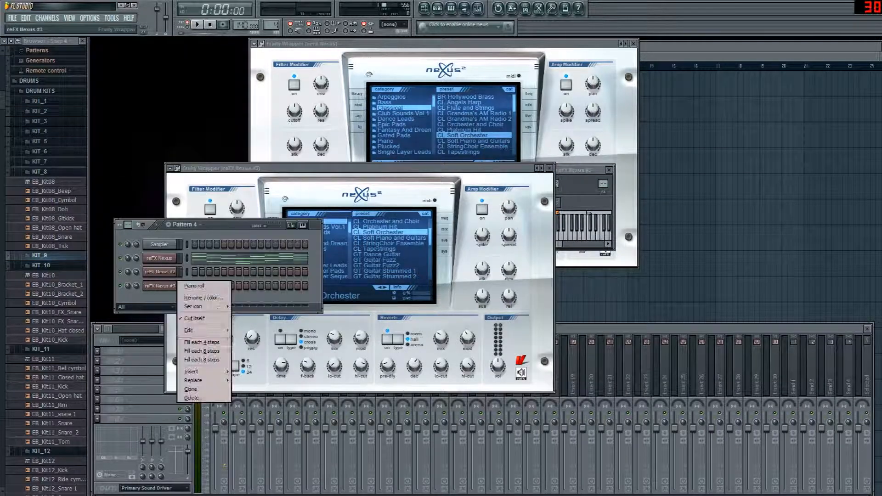
click(191, 389)
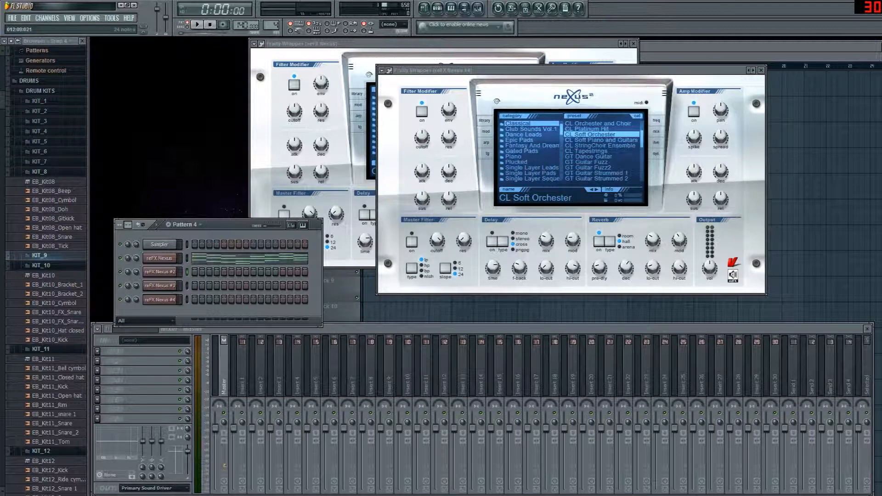
drag(225, 225, 208, 154)
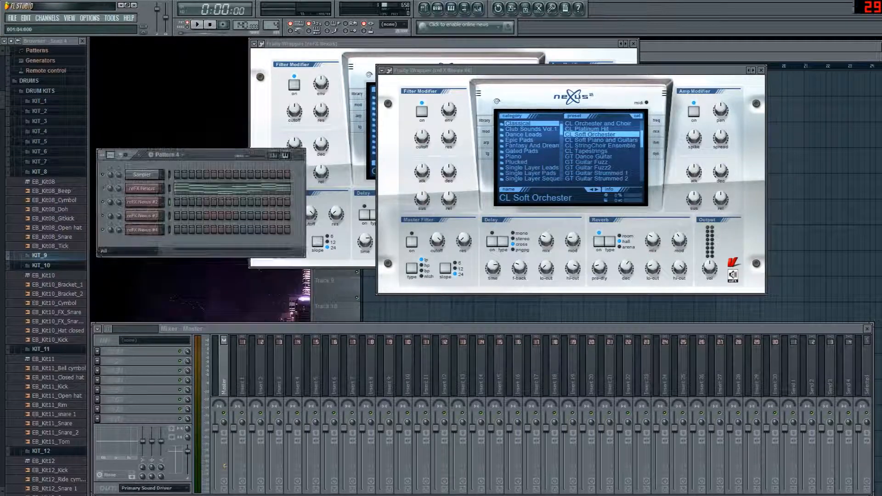
- Paste the original channel's chord notes into reFX Nexus #2, #3 and #4
key(ctrl+v)
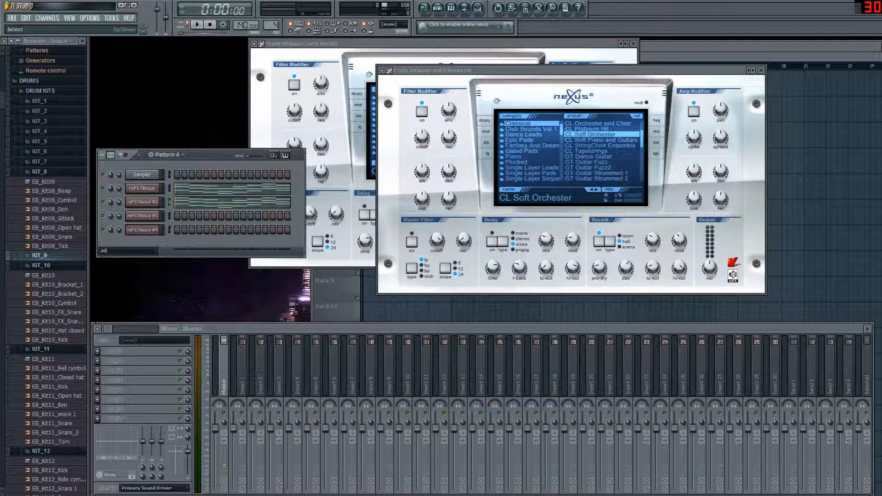
key(Down)
key(ctrl+v)
key(Down)
key(ctrl+v)
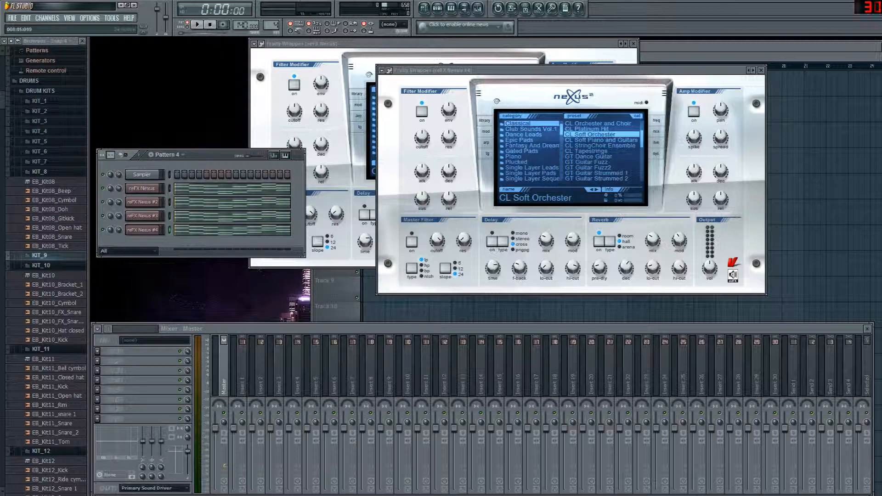
- Open the reFX Nexus #2 plugin window, close the original Nexus window and move the channel rack clear of it
drag(208, 155, 315, 165)
click(251, 211)
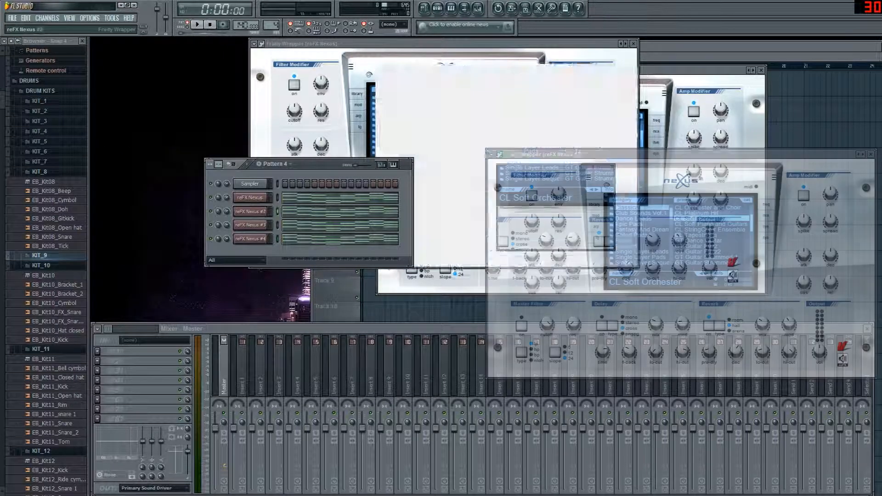
drag(607, 154, 381, 211)
click(633, 43)
drag(323, 164, 357, 158)
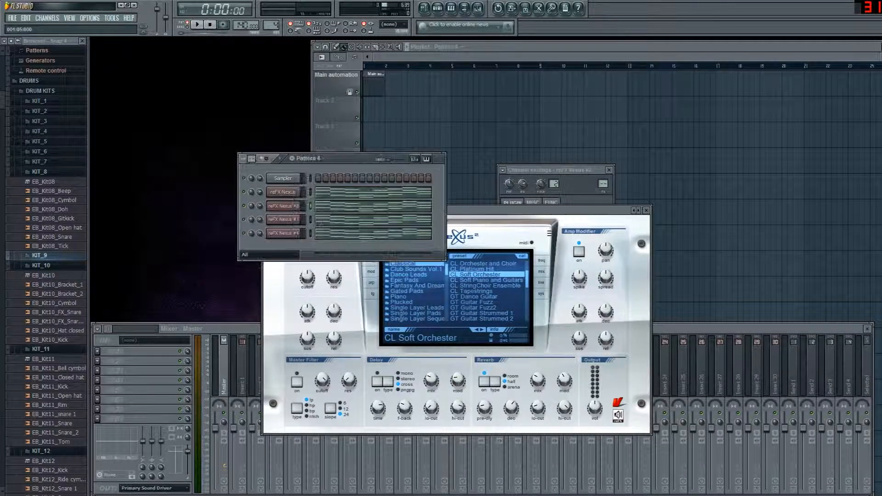
drag(454, 209, 397, 267)
drag(340, 159, 236, 94)
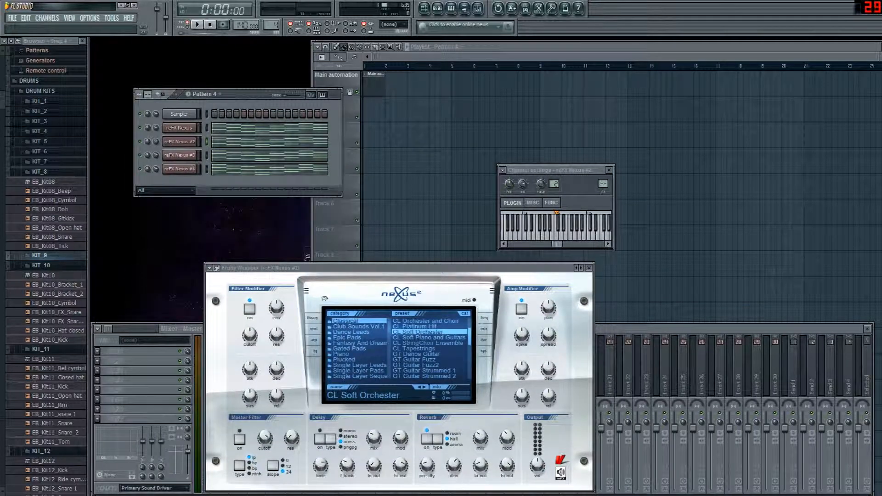
- Add a Layer channel and set the four reFX Nexus channels as its children
click(47, 18)
mouse_move(51, 27)
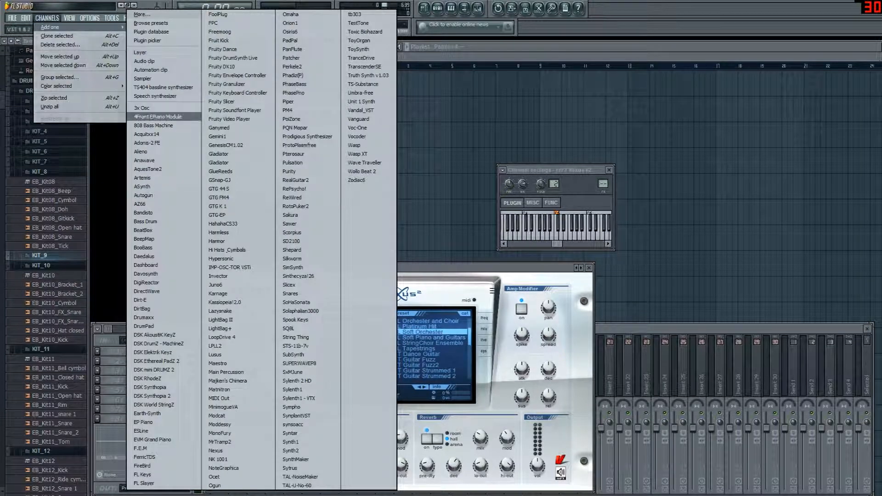
click(140, 52)
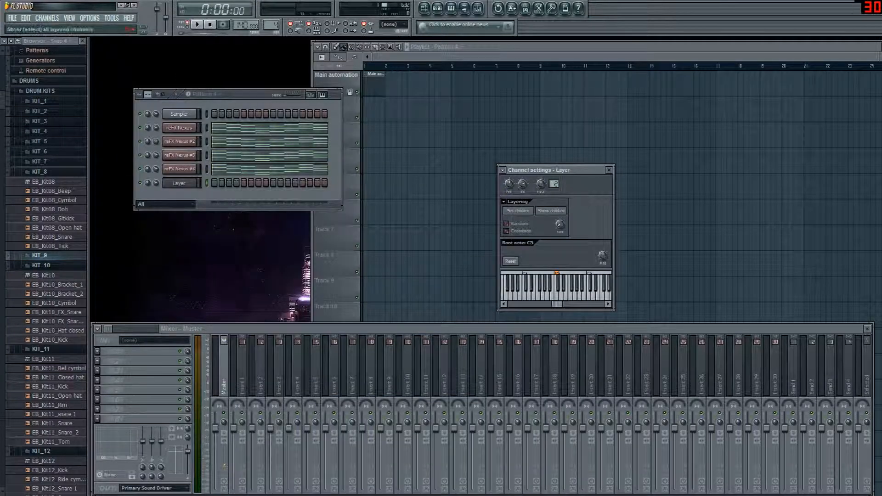
click(239, 194)
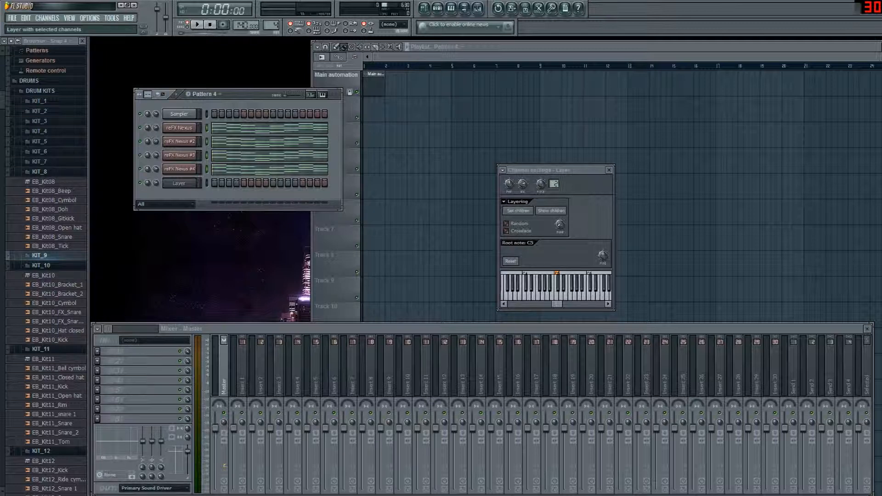
click(519, 211)
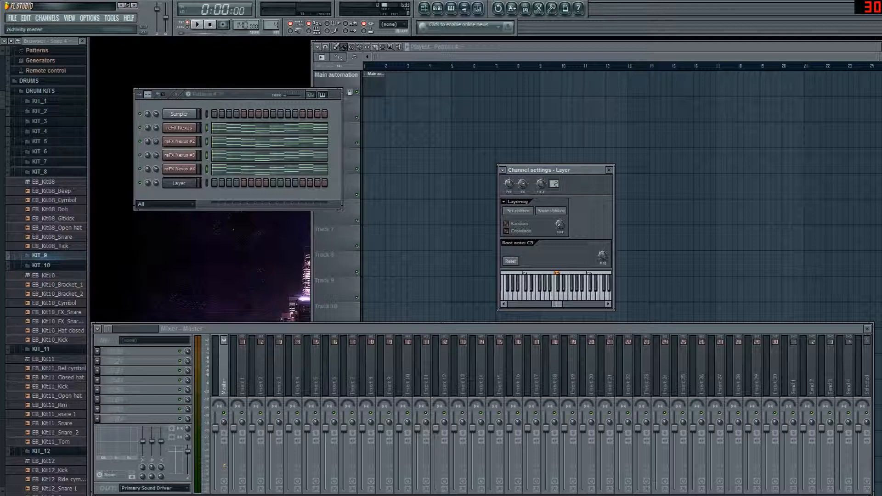
- Open the reFX Nexus #2 plugin and load the AR Dance Pattern 1 preset from the Arpeggios category
click(180, 142)
click(513, 202)
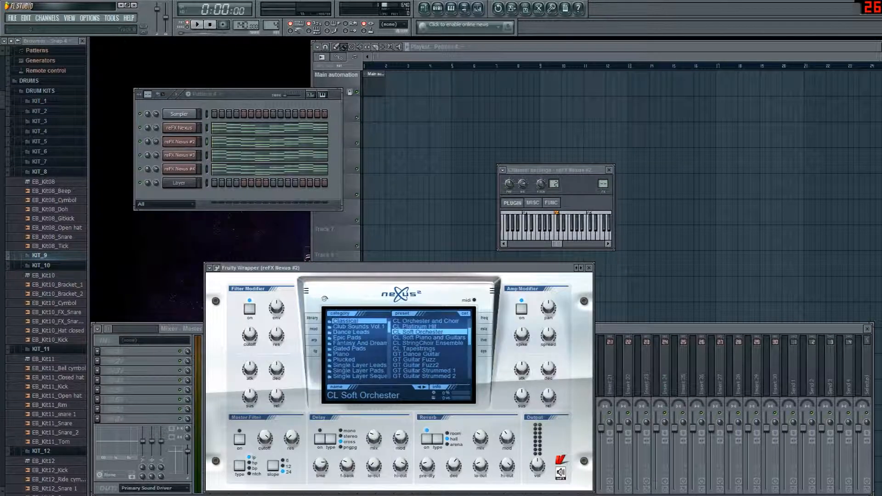
drag(396, 268, 395, 145)
click(313, 206)
click(312, 195)
scroll(359, 209, up, 2)
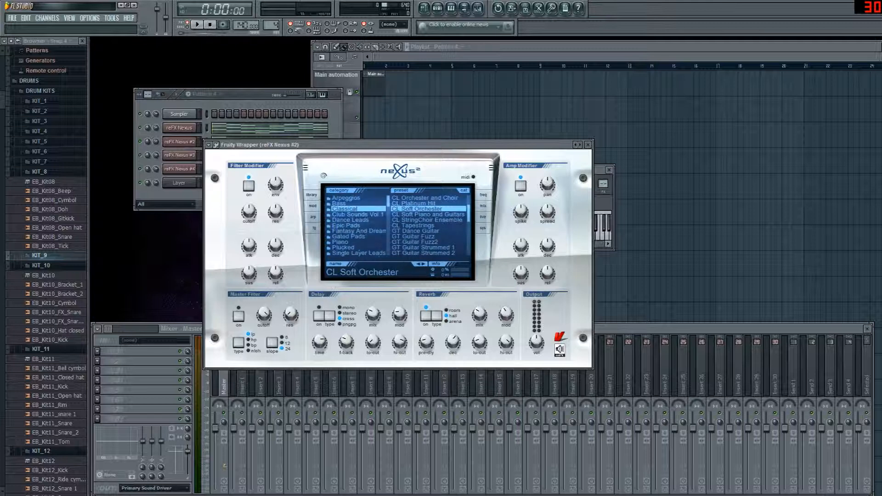
click(347, 198)
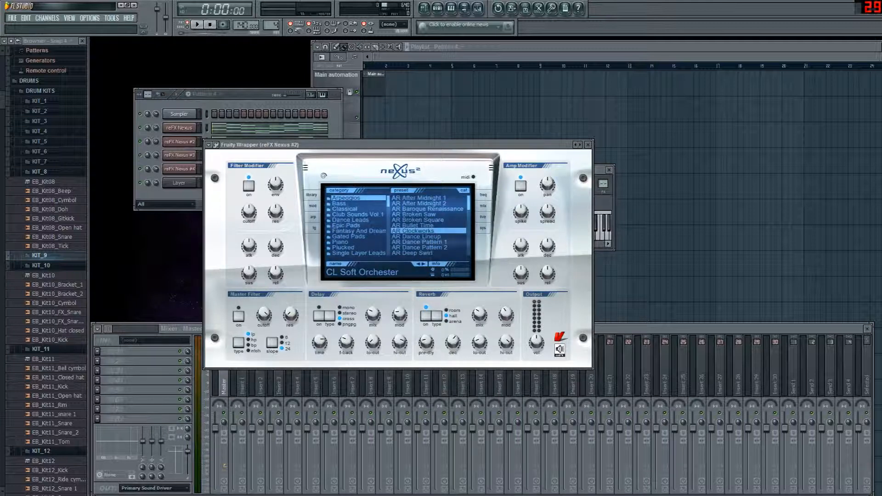
click(419, 242)
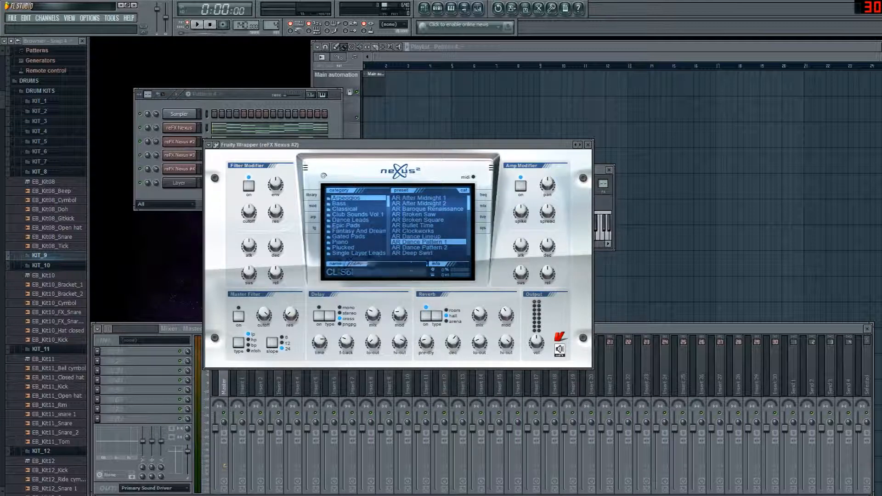
- Open the reFX Nexus #3 plugin and load the LD Chord Lead 1 preset from the Single Layer Leads category
click(179, 155)
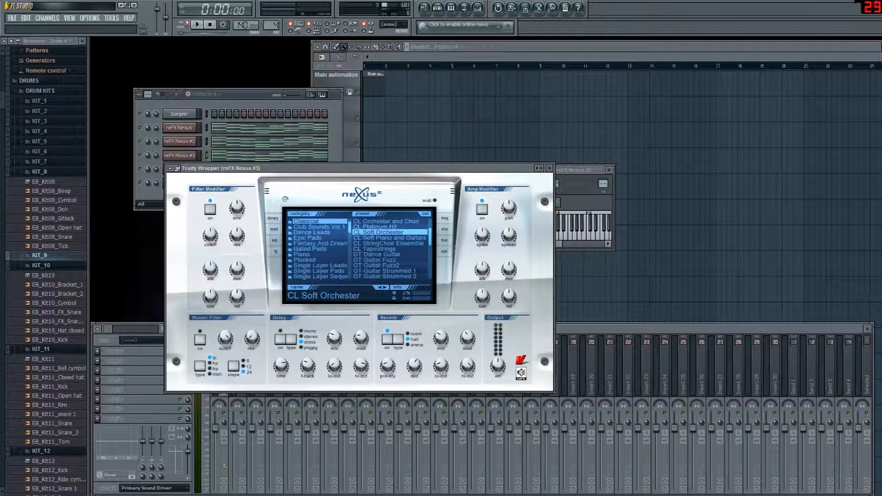
click(321, 271)
click(321, 265)
click(384, 265)
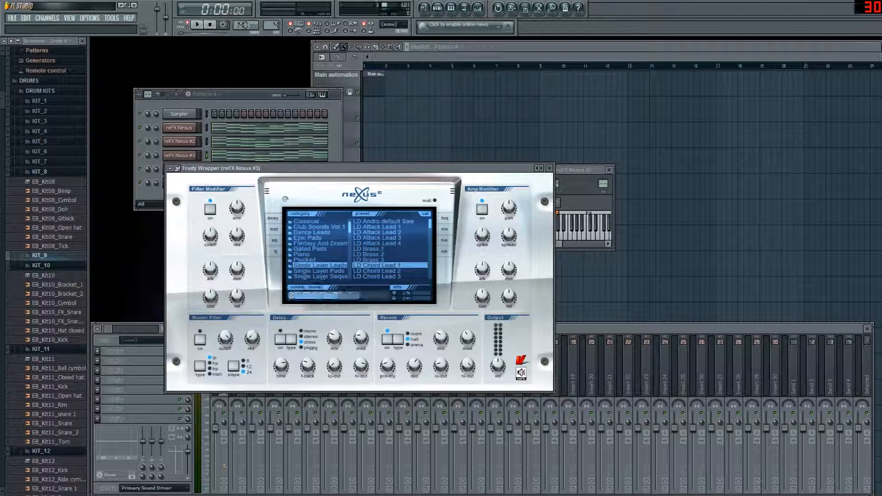
- Open the reFX Nexus #4 plugin and load the PL Creamalogue preset from the Plucked category
click(179, 156)
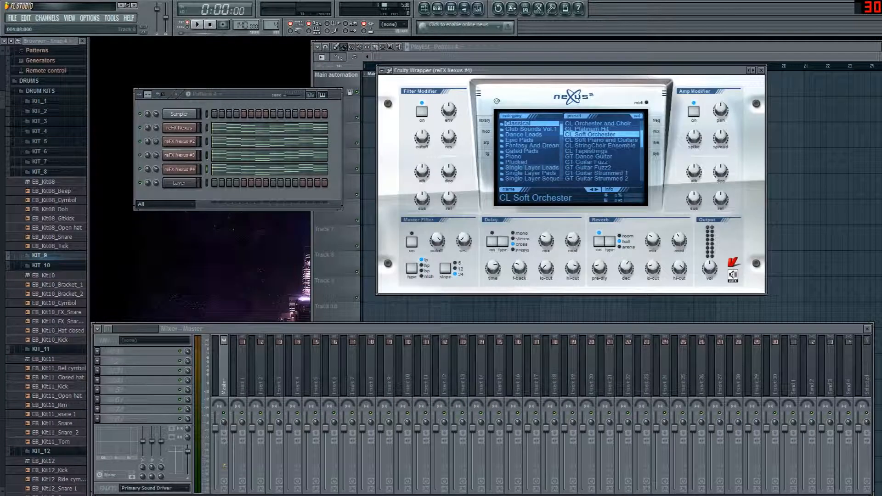
click(517, 162)
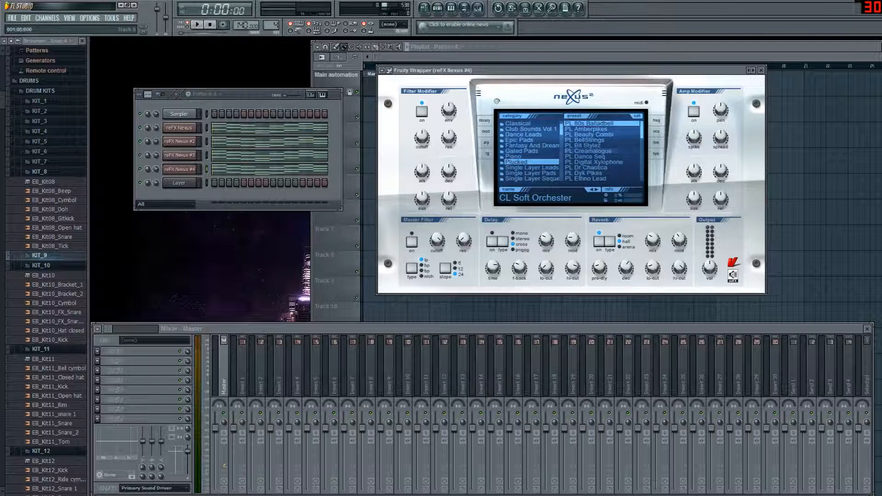
click(588, 151)
- Turn on the arpeggiator of reFX Nexus #4 with 2 octaves and close the plugin window
click(486, 142)
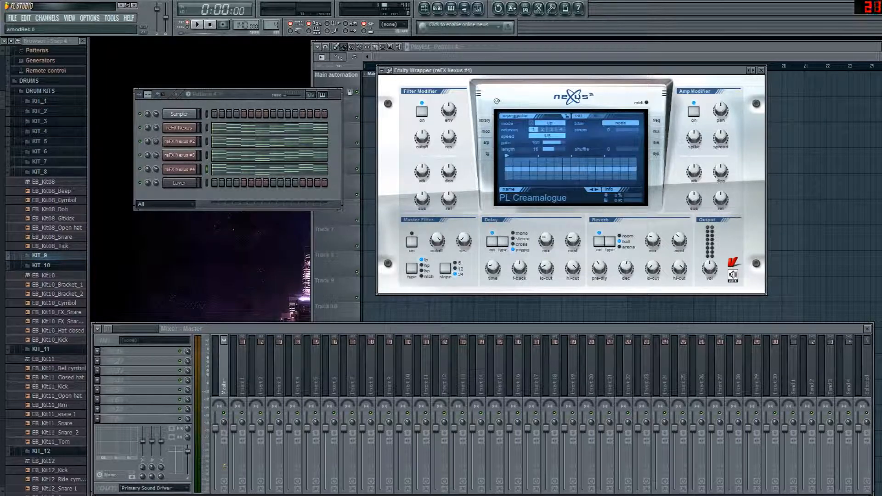
click(532, 123)
click(543, 130)
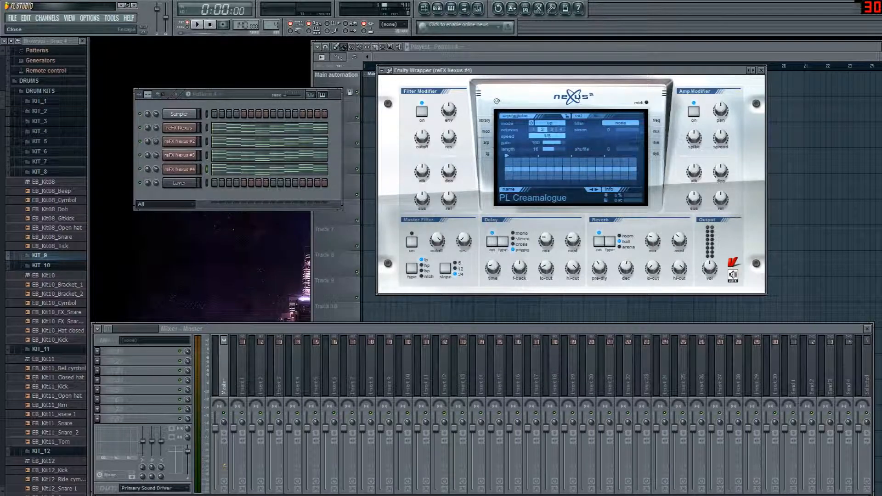
click(762, 70)
- Switch the project to Pattern 3 and reopen the reFX Nexus #4 plugin window
click(200, 169)
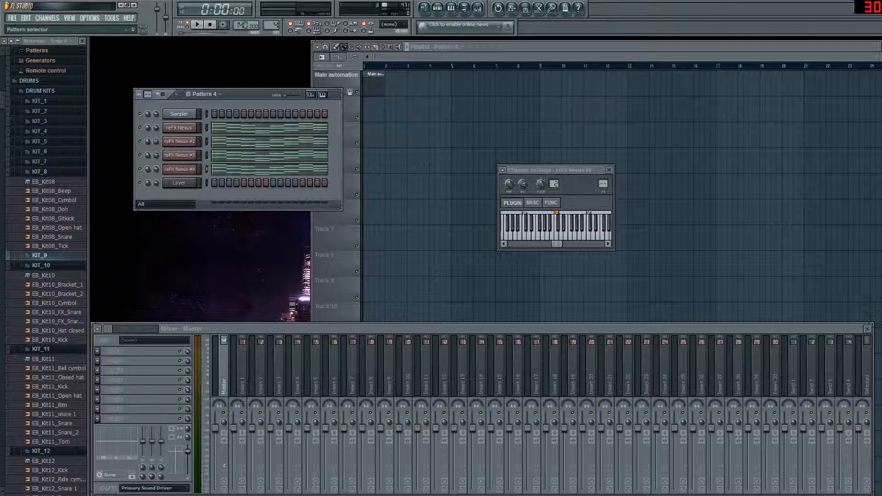
drag(271, 25, 271, 29)
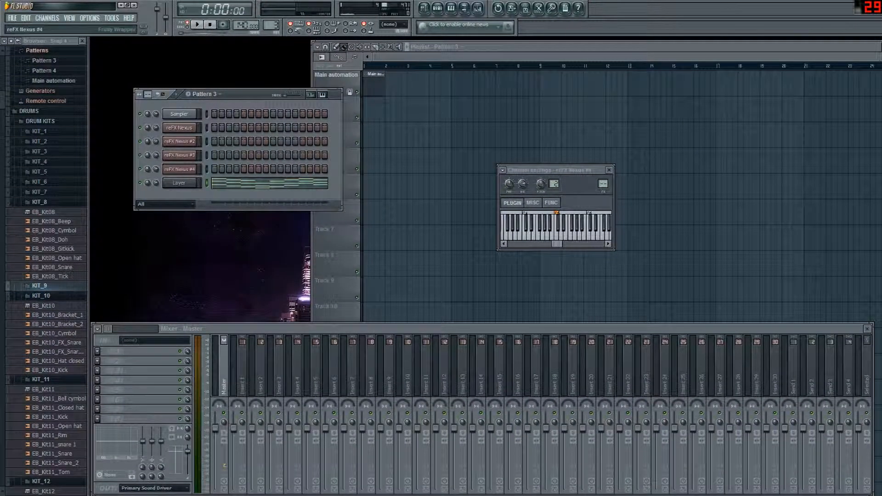
click(180, 170)
click(179, 170)
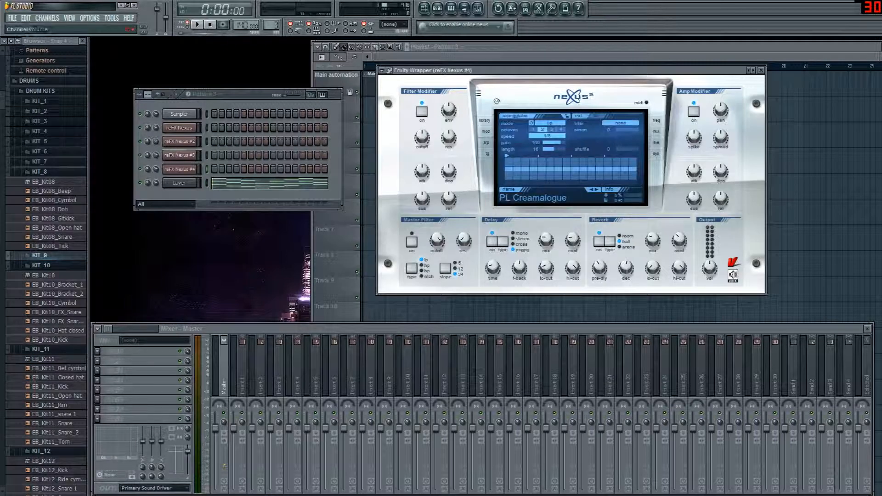
- Select the Layer channel and play a few notes to audition the layered Nexus sounds with the reFX Nexus #4 window in view
click(207, 183)
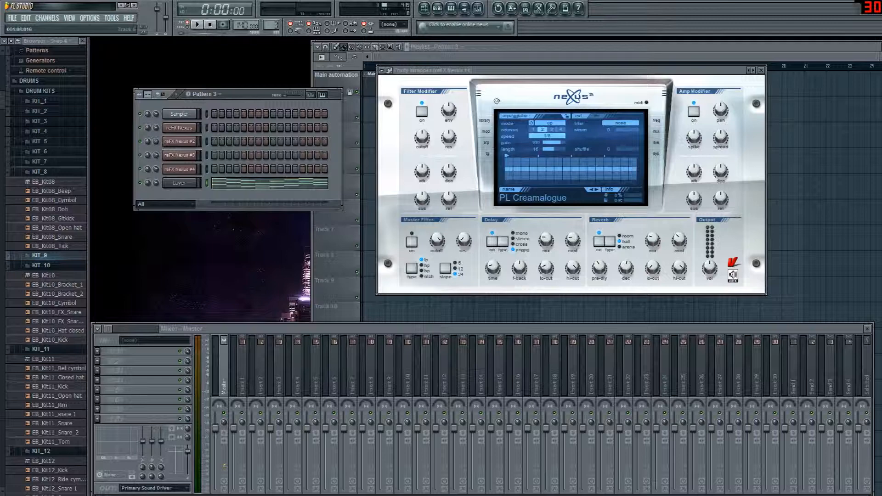
drag(506, 71, 550, 90)
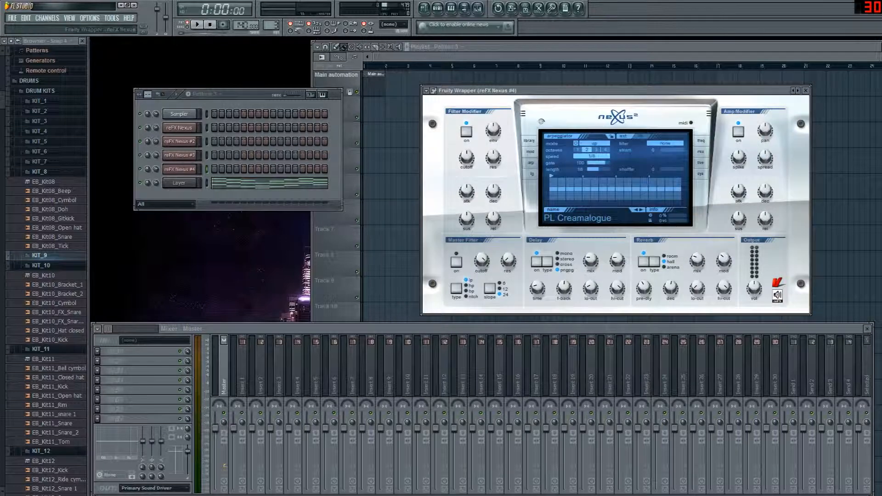
click(207, 183)
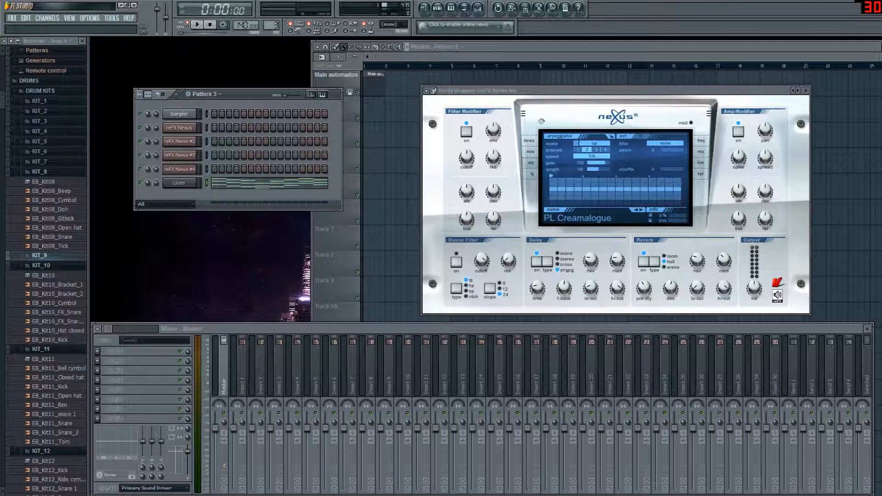
key(q)
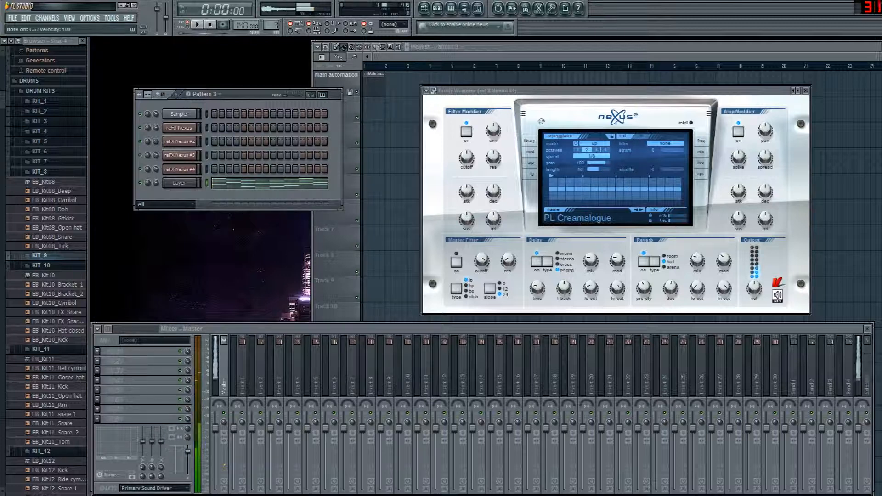
key(q)
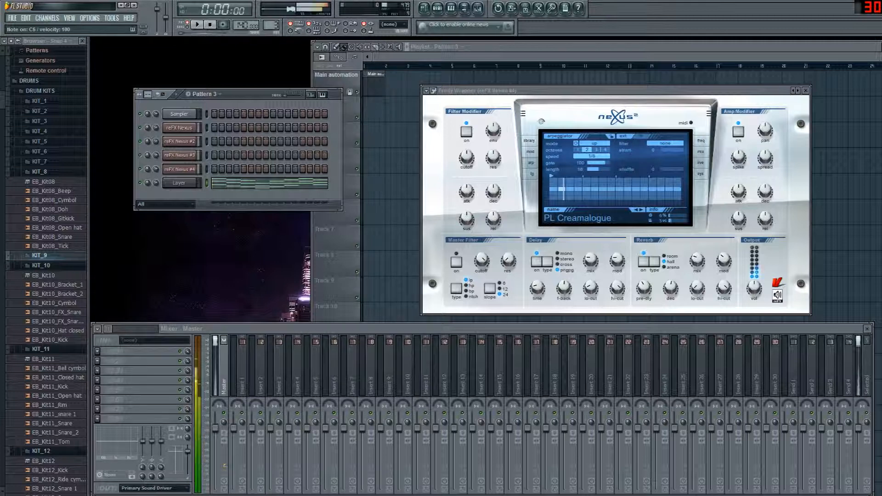
key(w)
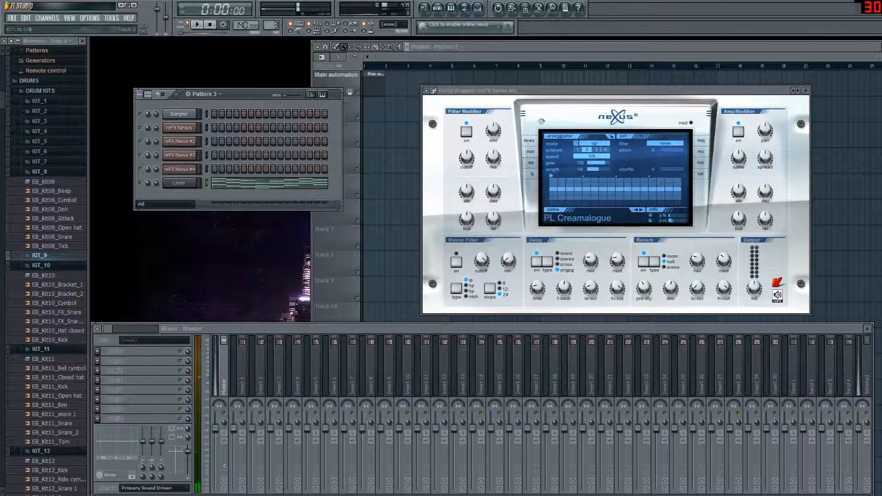
drag(460, 90, 435, 108)
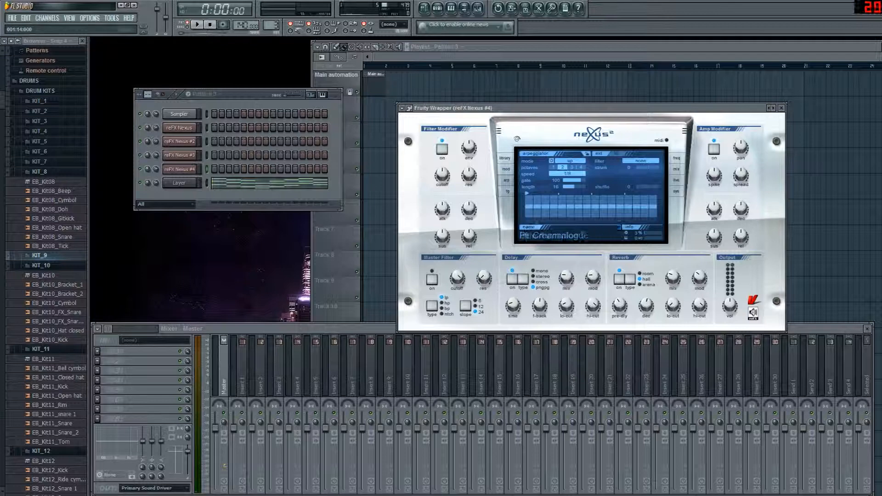
- Open the original reFX Nexus plugin window and arrange it side by side with the channel rack
click(179, 127)
drag(345, 43, 431, 92)
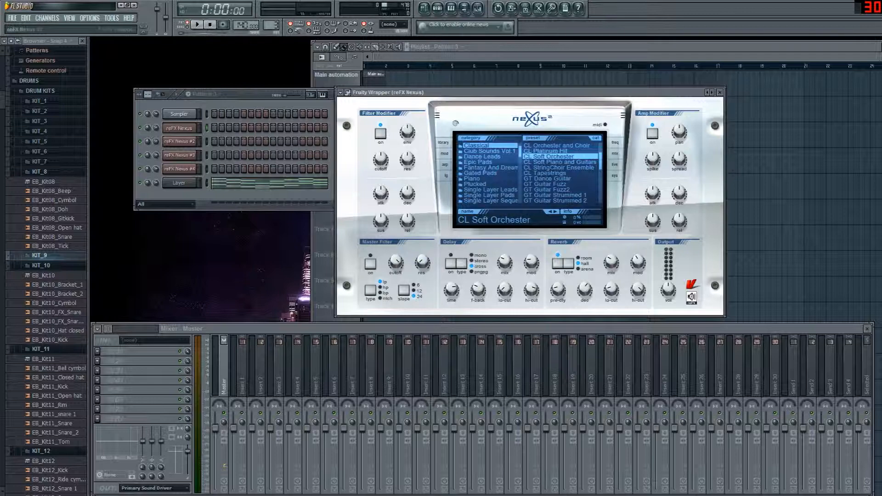
drag(157, 95, 127, 186)
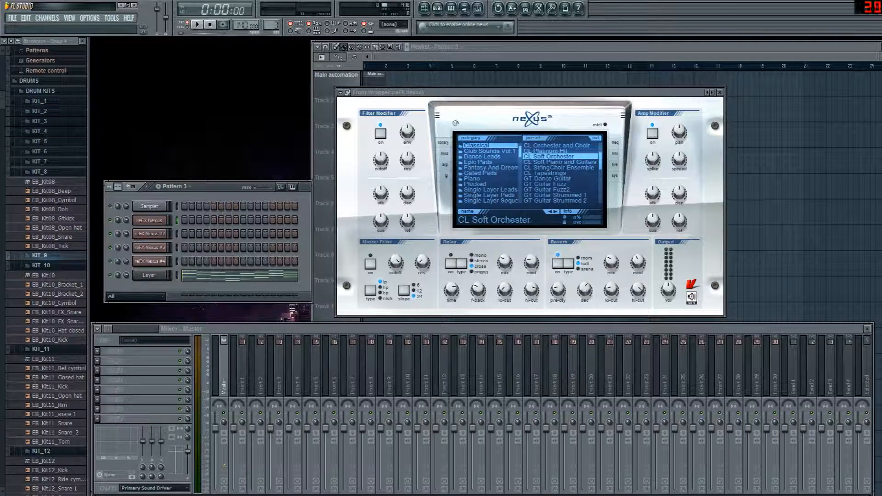
drag(414, 92, 437, 98)
drag(217, 186, 292, 183)
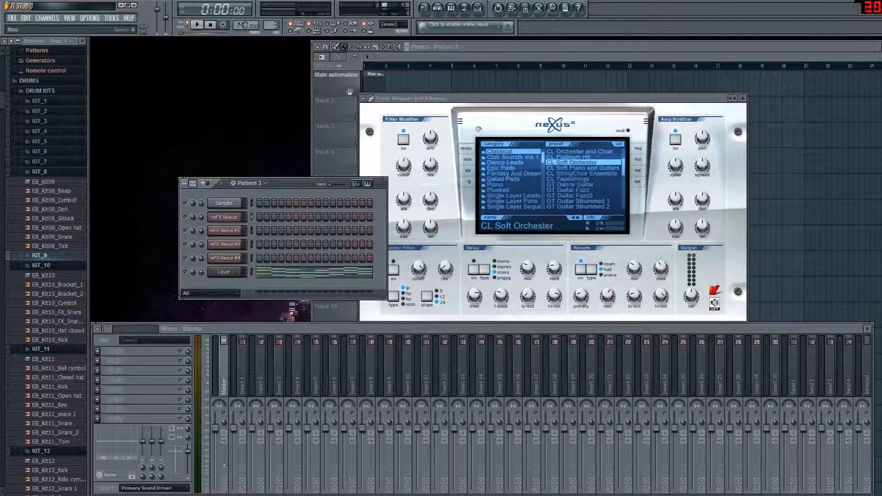
- Add a Patcher channel to the project
click(47, 17)
mouse_move(51, 27)
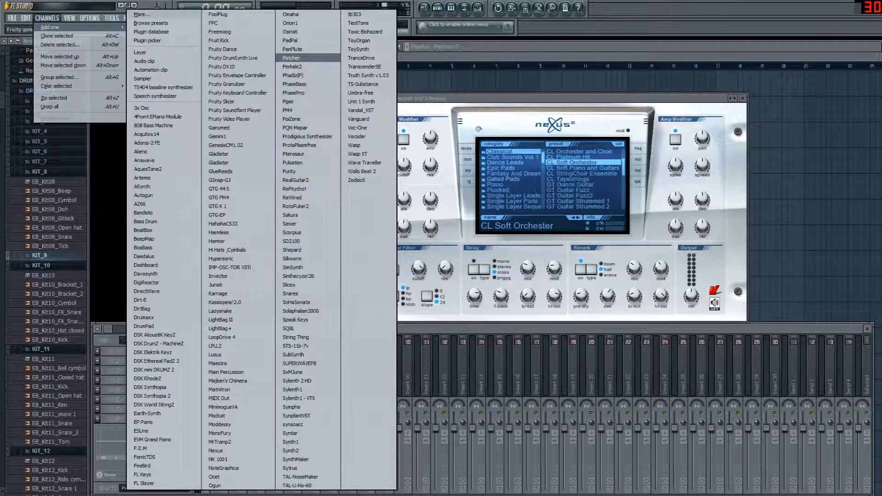
click(291, 58)
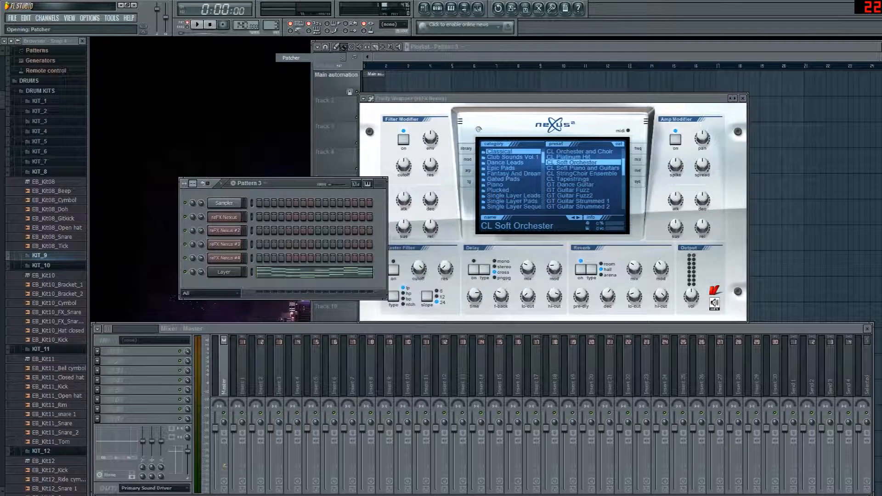
right_click(313, 241)
key(Escape)
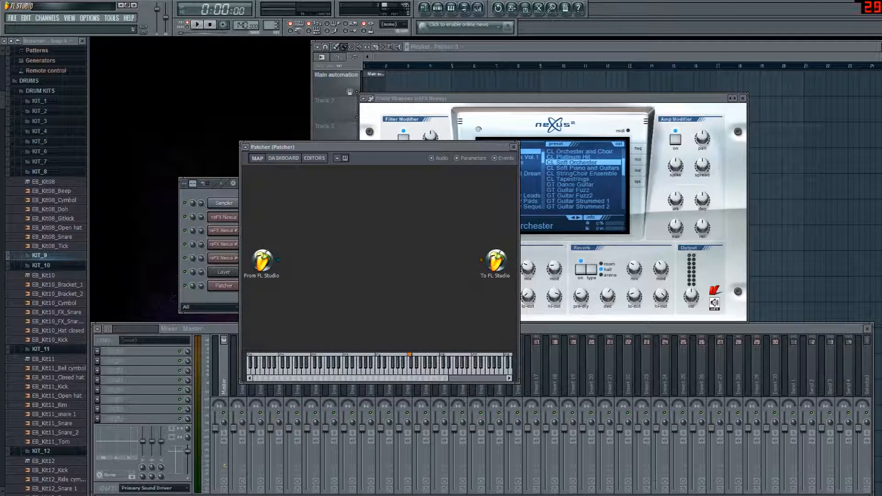
- Add a Nexus plugin low in the Patcher map and remove its audio link to To FL Studio
right_click(295, 213)
mouse_move(317, 219)
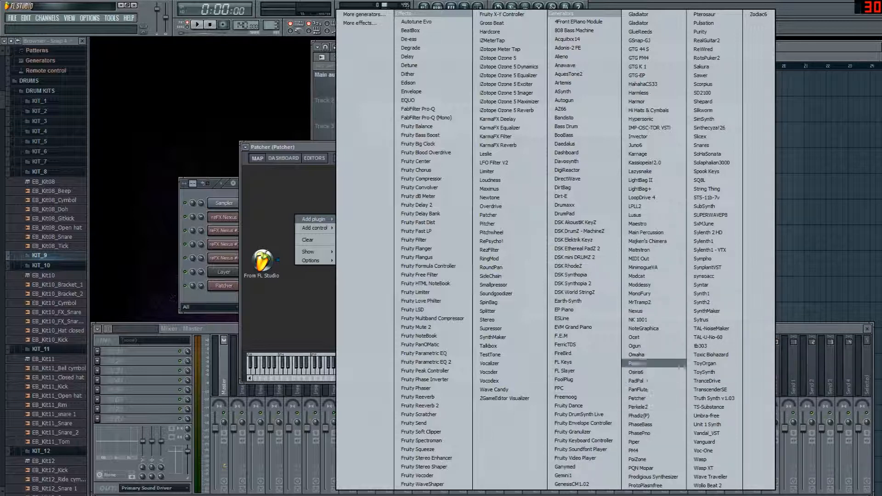
click(637, 311)
drag(305, 224, 334, 203)
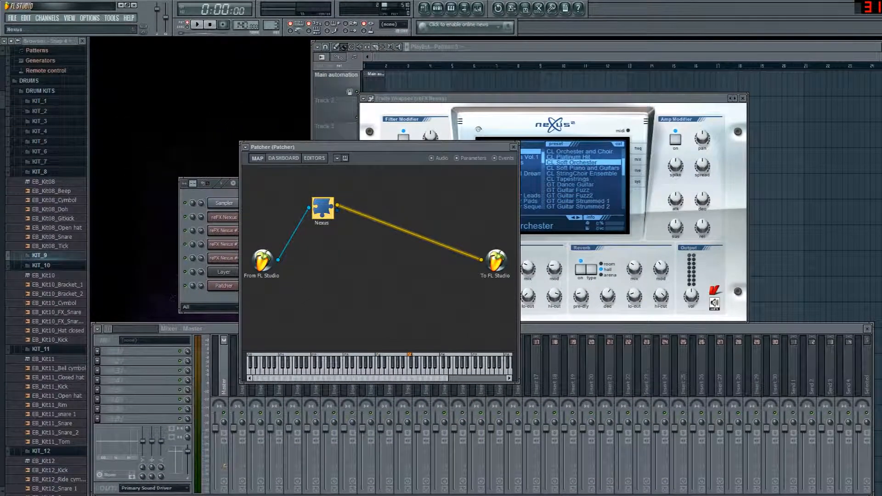
drag(323, 209, 330, 282)
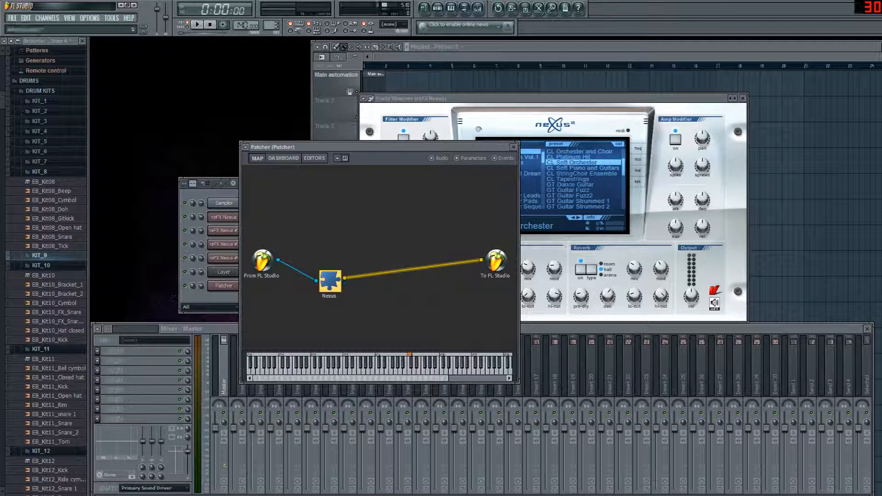
right_click(358, 276)
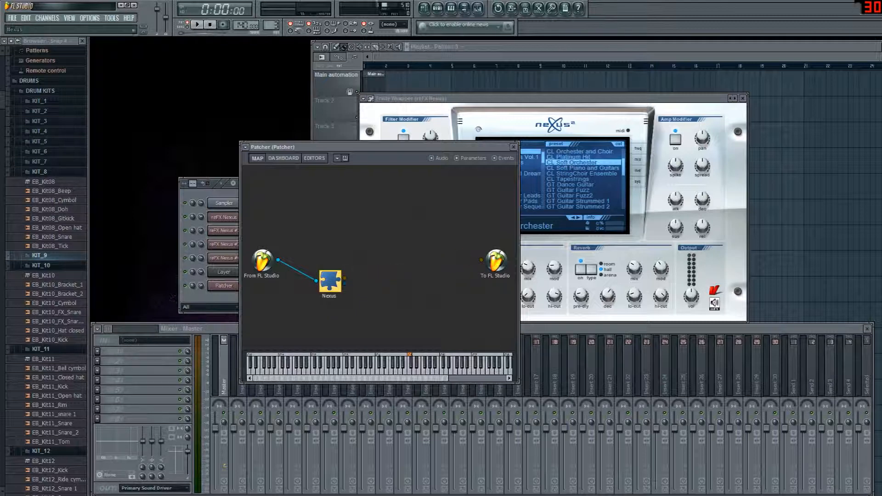
drag(330, 281, 354, 295)
- Add the Sylenth1 - VTX and Gladiator generators to the Patcher map
right_click(341, 224)
mouse_move(359, 226)
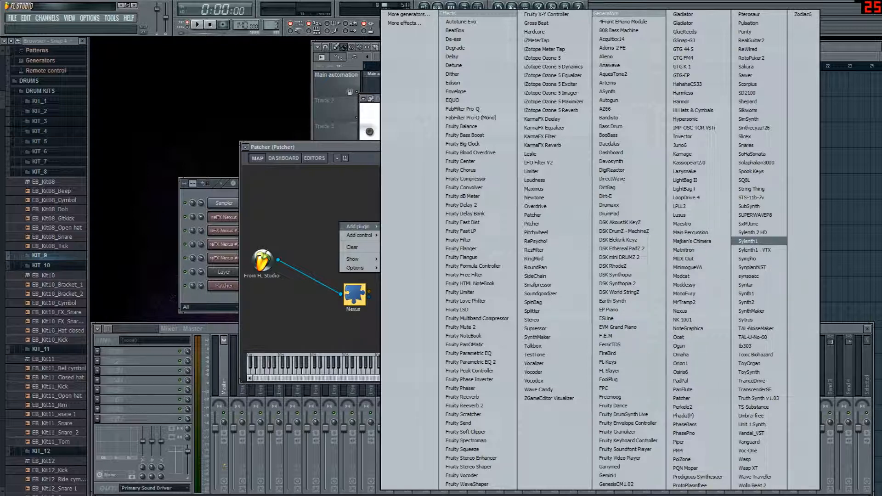
click(761, 250)
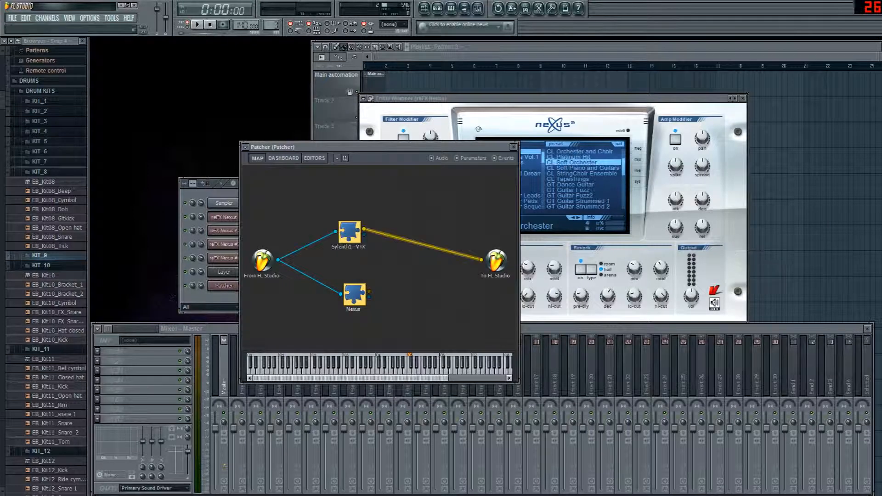
right_click(408, 205)
mouse_move(427, 211)
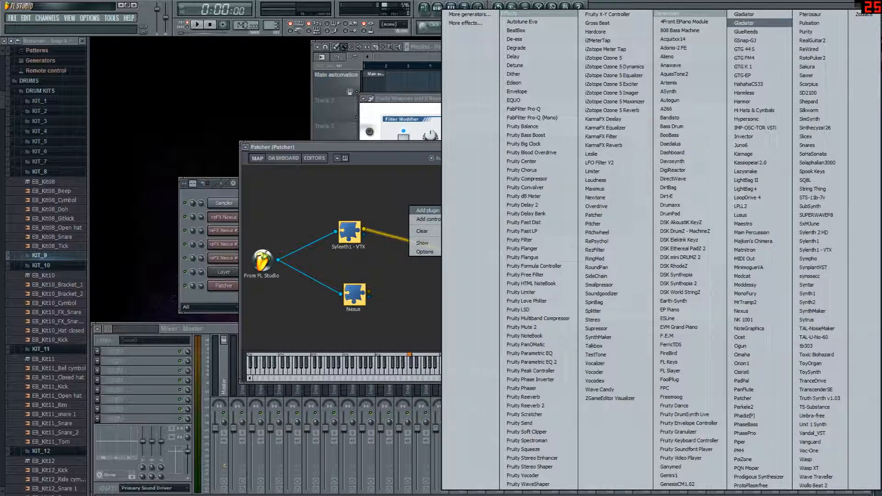
click(745, 23)
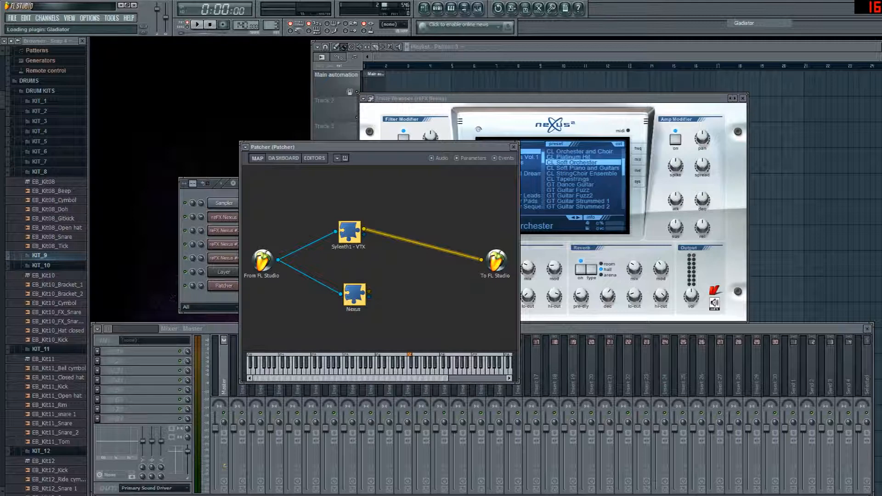
- Stack the Patcher modules in one column, with Gladiator above Sylenth1 - VTX and both above Nexus
drag(350, 232, 352, 262)
drag(418, 215, 349, 215)
drag(353, 261, 356, 255)
mouse_move(350, 215)
mouse_down()
mouse_move(363, 211)
mouse_move(354, 216)
mouse_up()
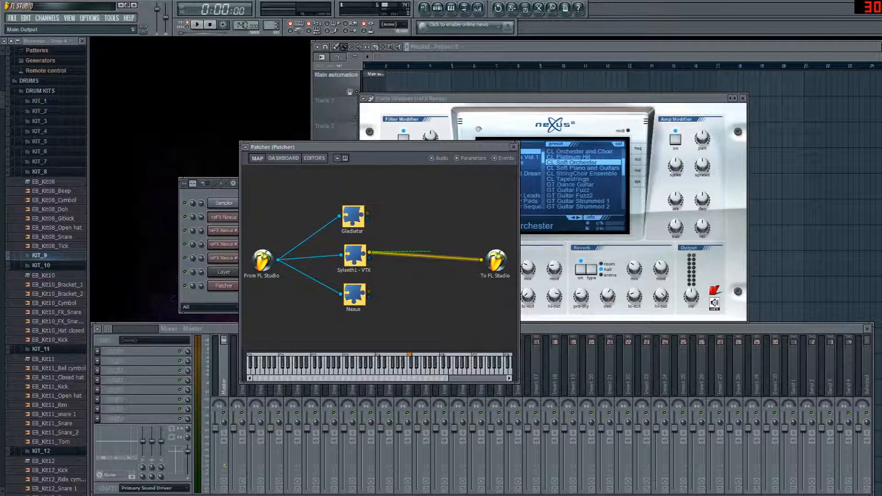
- Rebuild the Patcher output links, connecting the audio outputs of Nexus, Sylenth1 - VTX and Gladiator to To FL Studio
drag(431, 218, 431, 217)
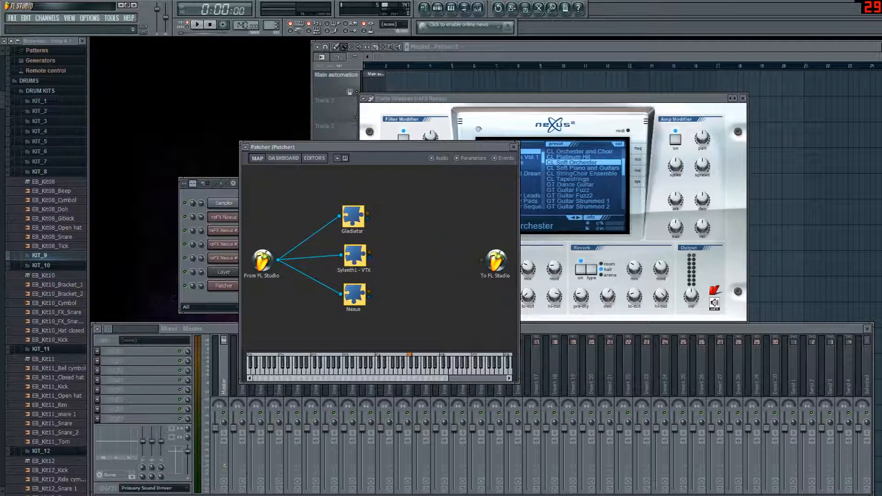
drag(354, 256, 352, 259)
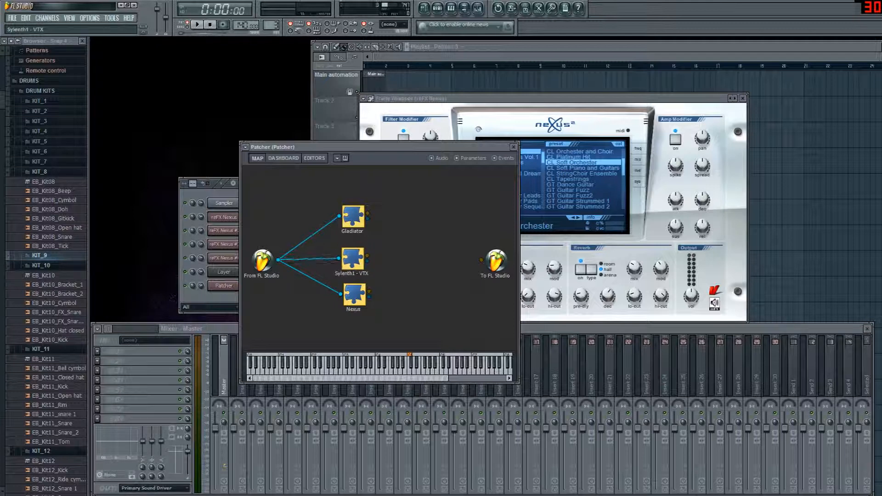
drag(369, 291, 485, 261)
click(464, 267)
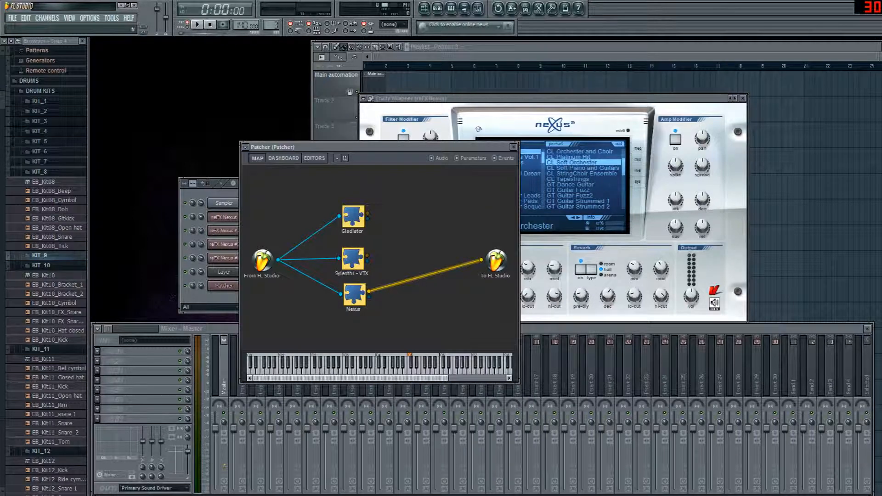
drag(368, 256, 481, 260)
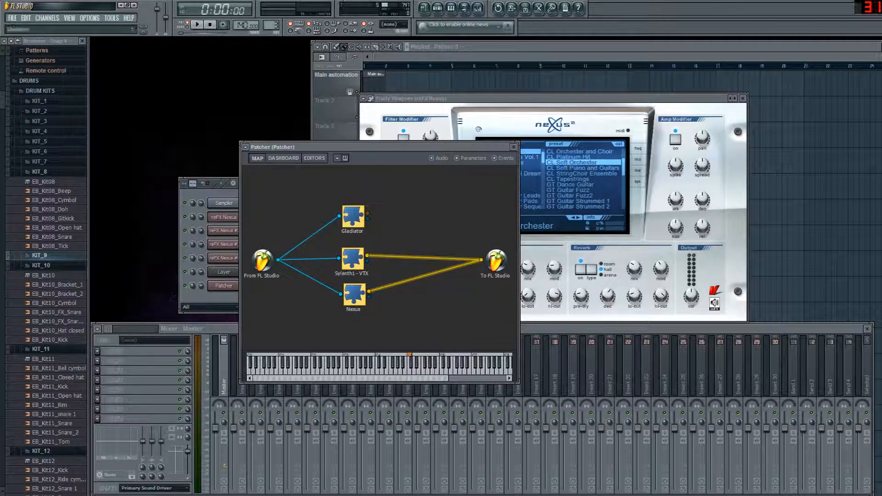
drag(368, 215, 482, 260)
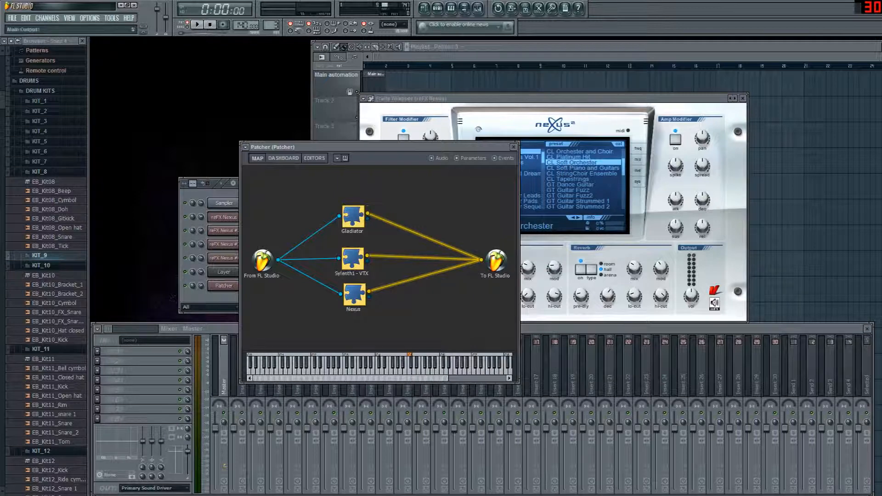
- Collapse the three plugin editors in Patcher and play test notes to check the level meters of Nexus, Sylenth1 - VTX and Gladiator
click(409, 369)
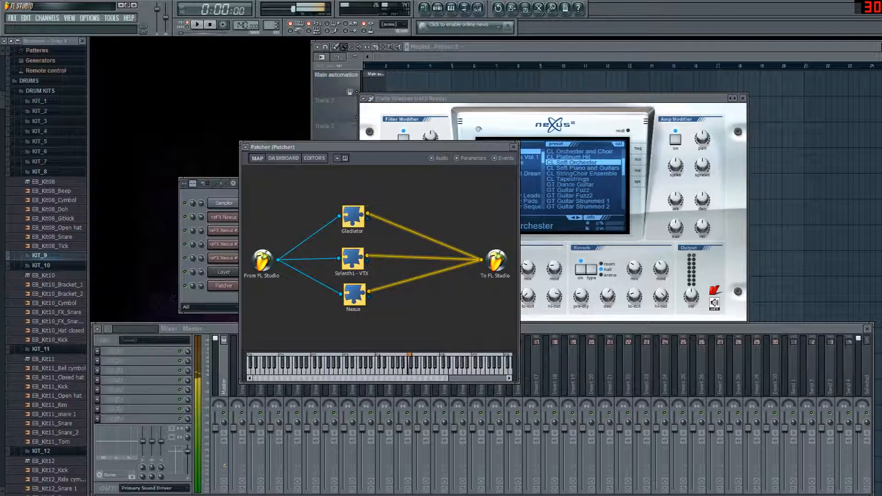
click(283, 158)
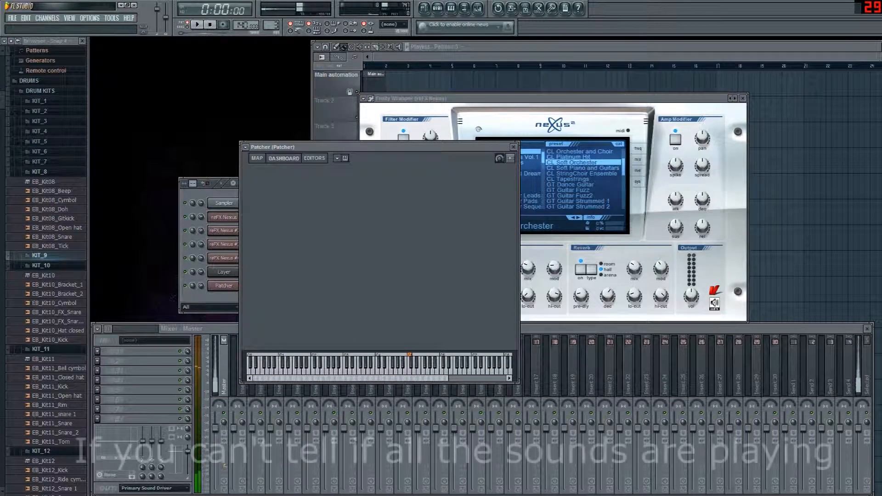
click(314, 158)
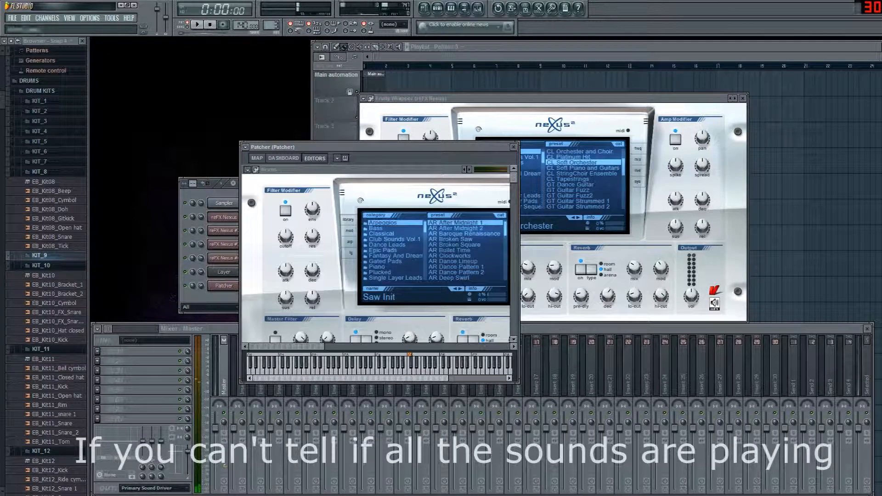
click(283, 158)
click(314, 158)
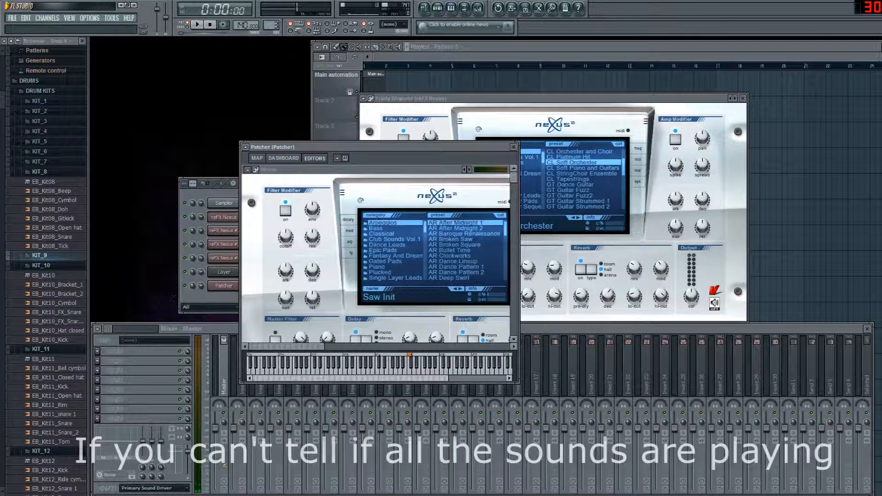
click(247, 169)
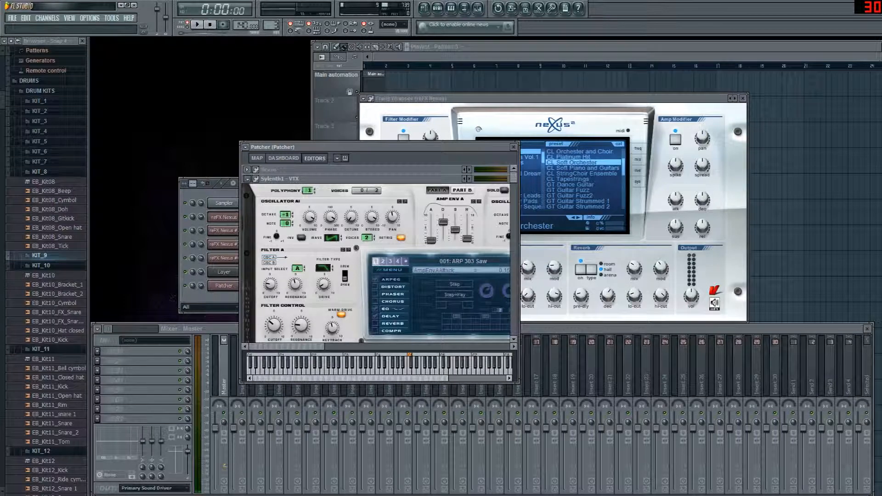
click(248, 178)
click(248, 188)
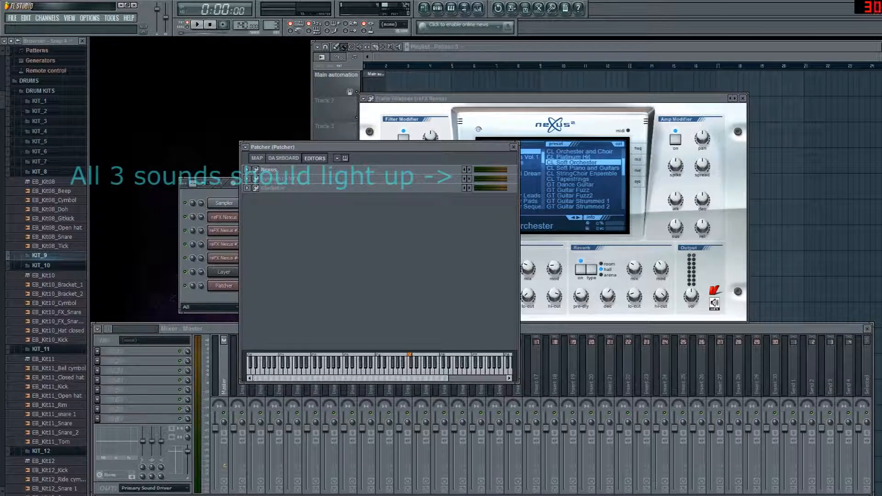
key(v)
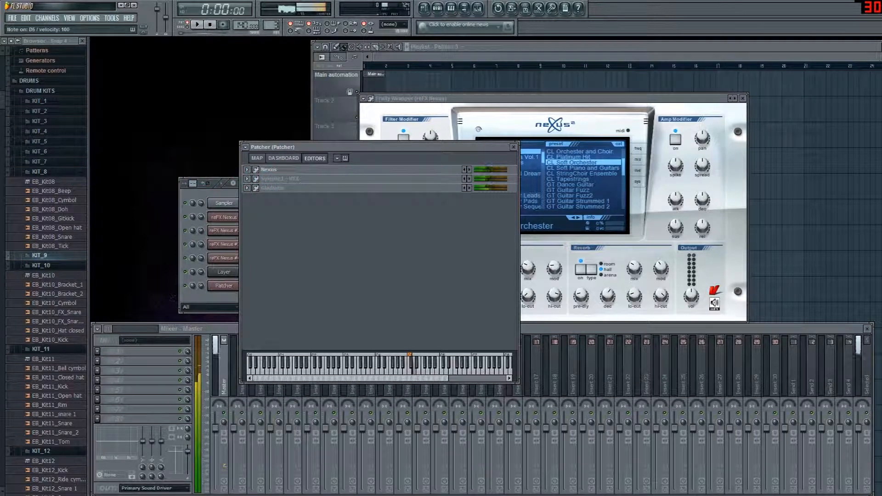
key(z)
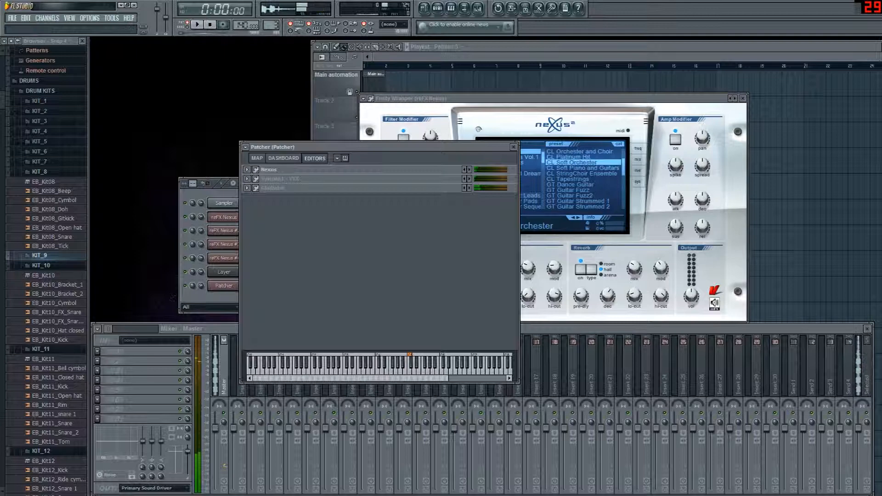
- Remove all three audio links to To FL Studio in the Patcher map and shift the plugin column slightly up
click(284, 158)
click(257, 158)
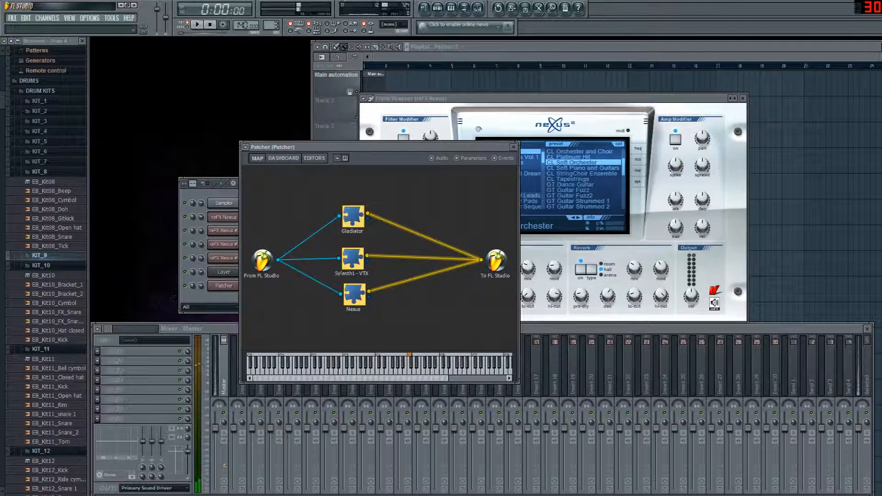
drag(368, 214, 392, 249)
drag(369, 292, 417, 285)
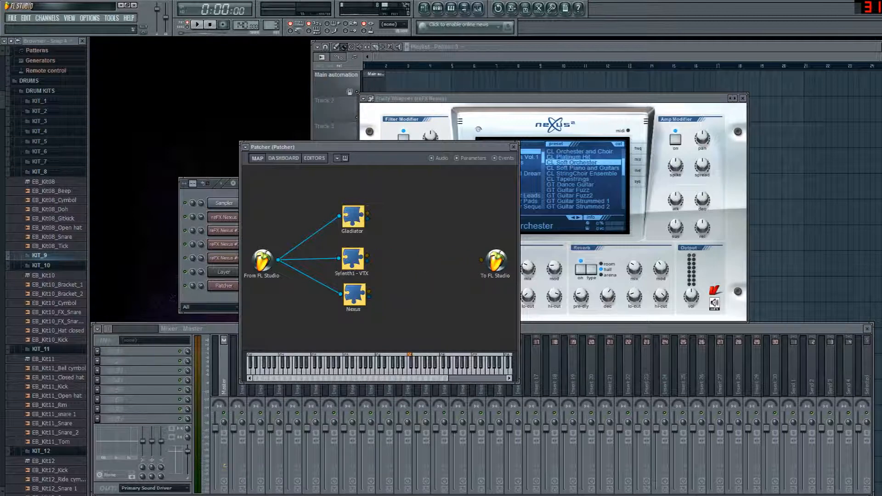
mouse_move(353, 216)
mouse_down()
mouse_move(366, 199)
mouse_move(350, 206)
mouse_up()
drag(352, 258, 350, 241)
drag(355, 294, 349, 276)
- Add a Fruity Parametric EQ 2 beside Gladiator and route Gladiator's audio through it to To FL Studio
right_click(400, 217)
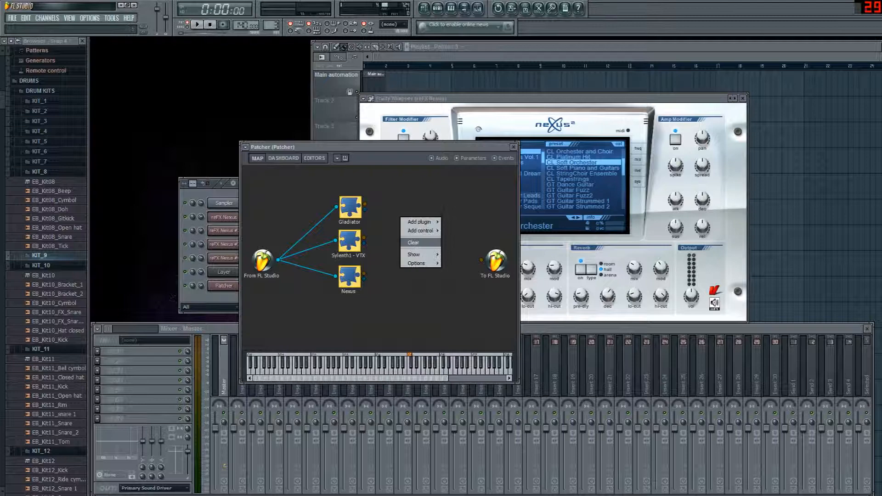
mouse_move(420, 222)
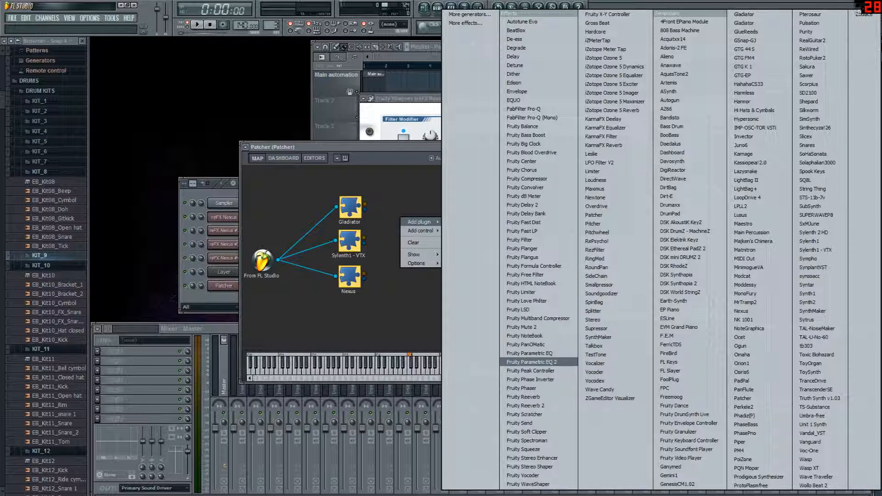
click(531, 362)
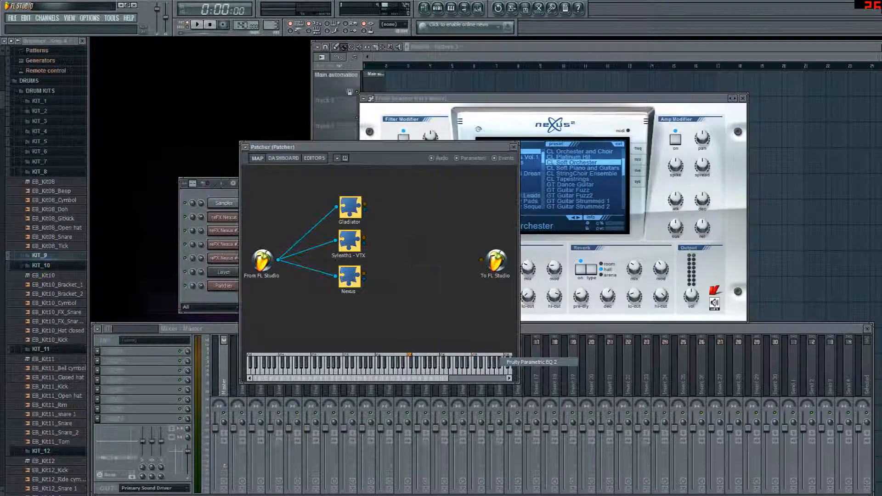
drag(404, 202, 408, 207)
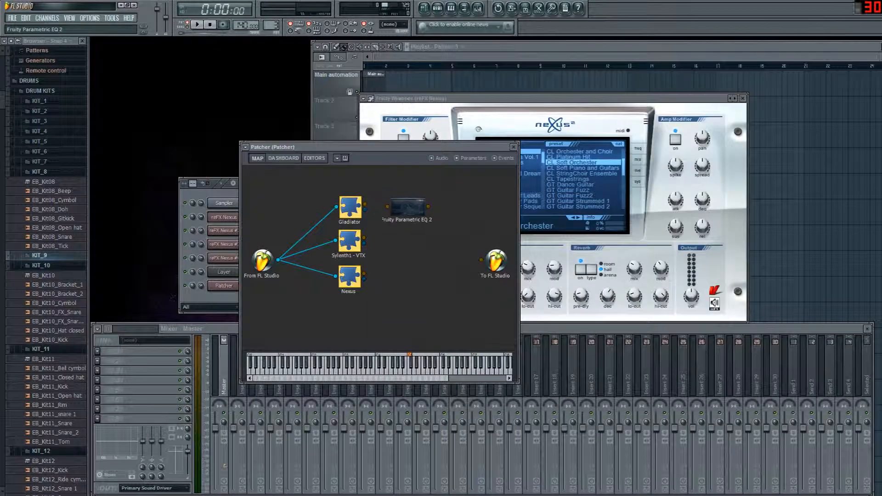
drag(365, 204, 481, 260)
- Shape the Fruity Parametric EQ 2 curve with bands 2 and 6 boosted, bands 3 and 5 lowered and band 4 cut deeply, then collapse its editor
double_click(408, 207)
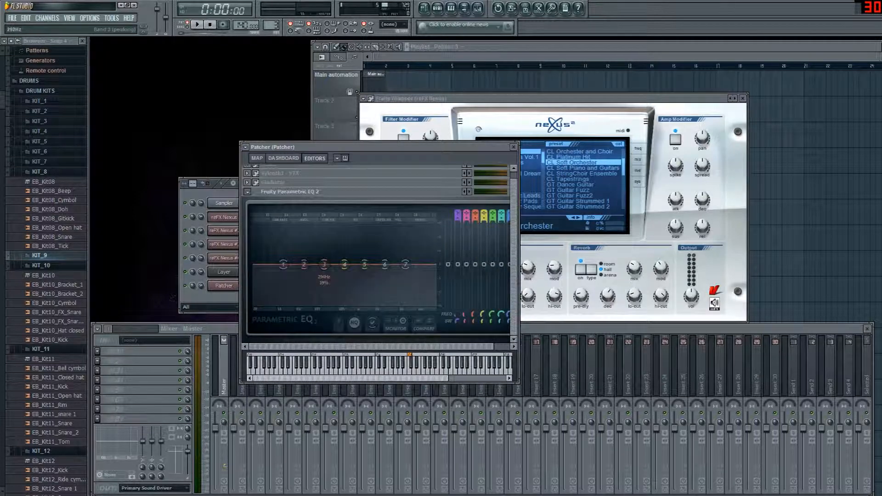
drag(324, 265, 323, 285)
drag(364, 264, 373, 281)
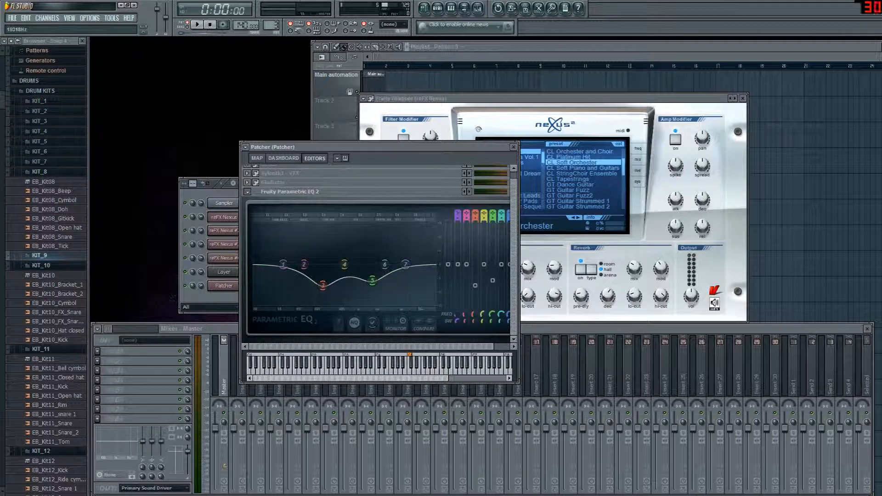
key(d)
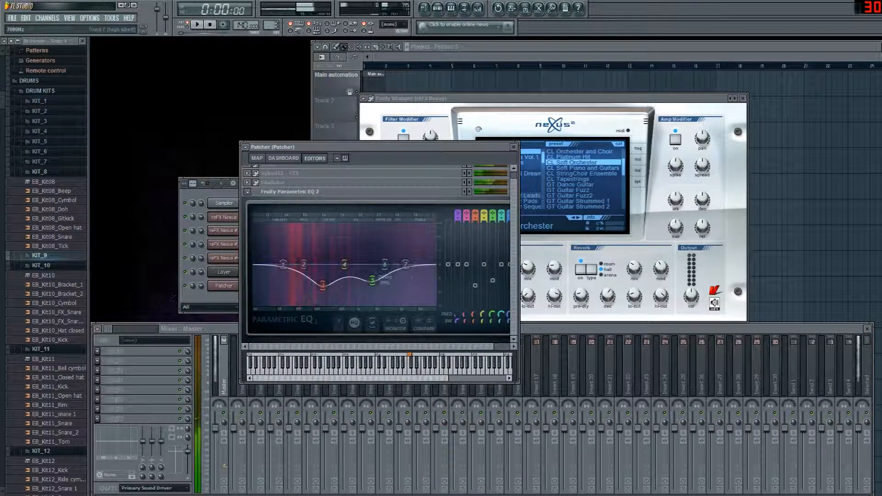
drag(385, 264, 393, 236)
drag(345, 265, 301, 245)
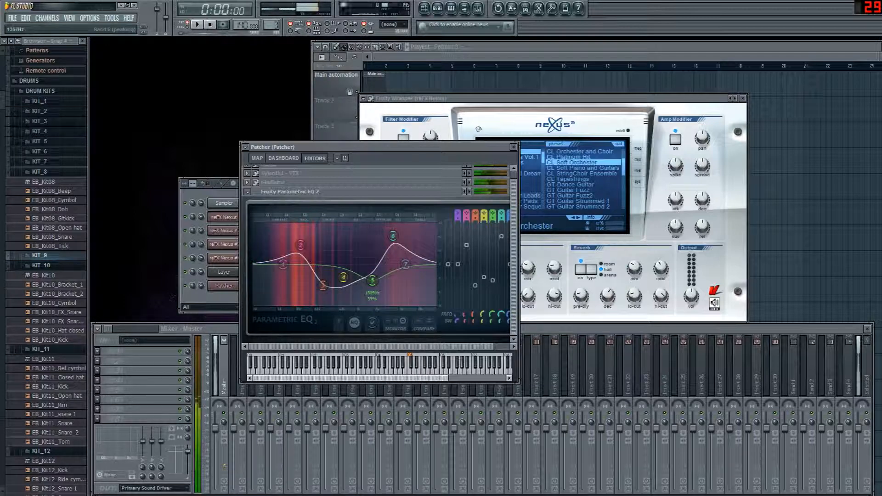
drag(323, 285, 292, 288)
drag(343, 278, 346, 303)
drag(300, 284, 303, 283)
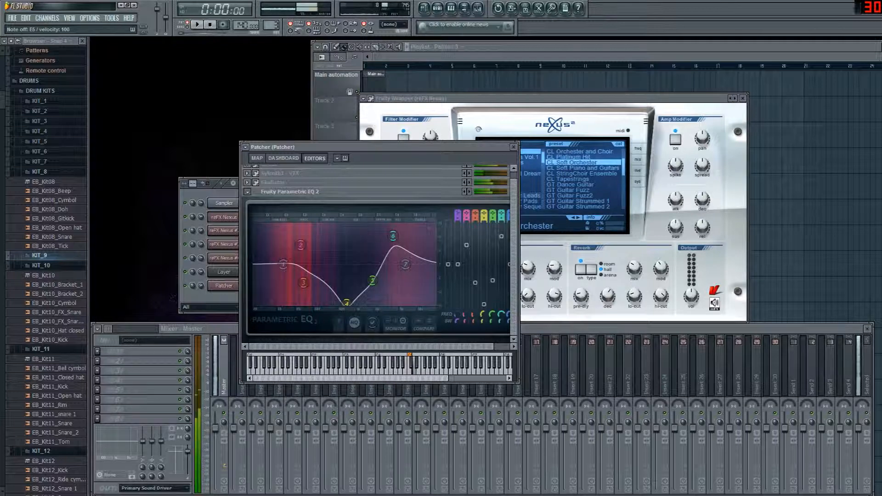
drag(514, 222, 514, 216)
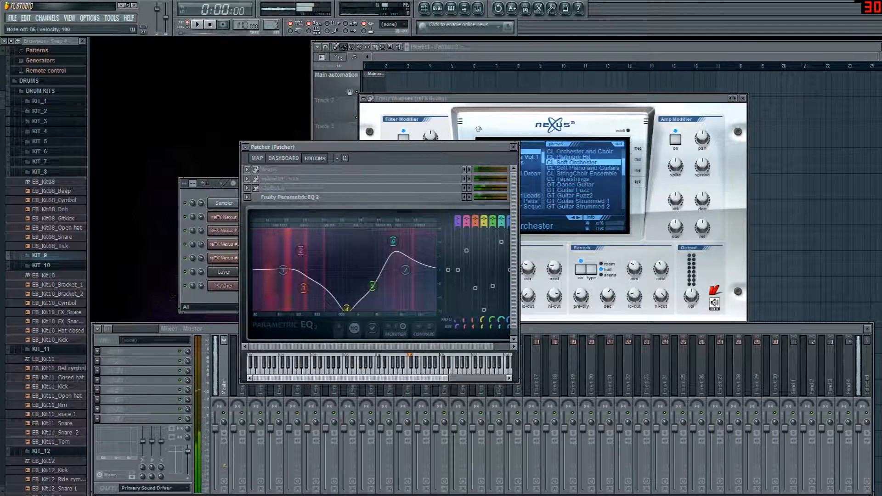
click(248, 197)
- Connect the audio output of Sylenth1 - VTX directly to To FL Studio in the Patcher map and play a test note
click(283, 158)
click(257, 159)
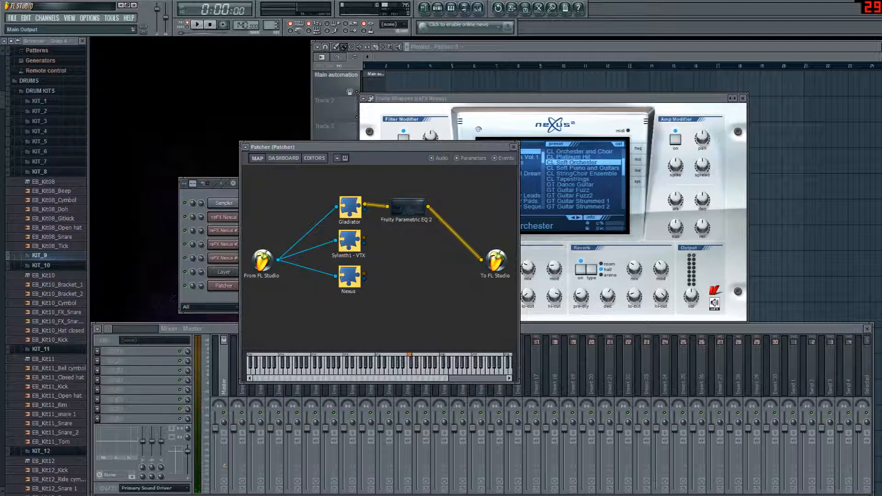
drag(471, 256, 481, 261)
key(e)
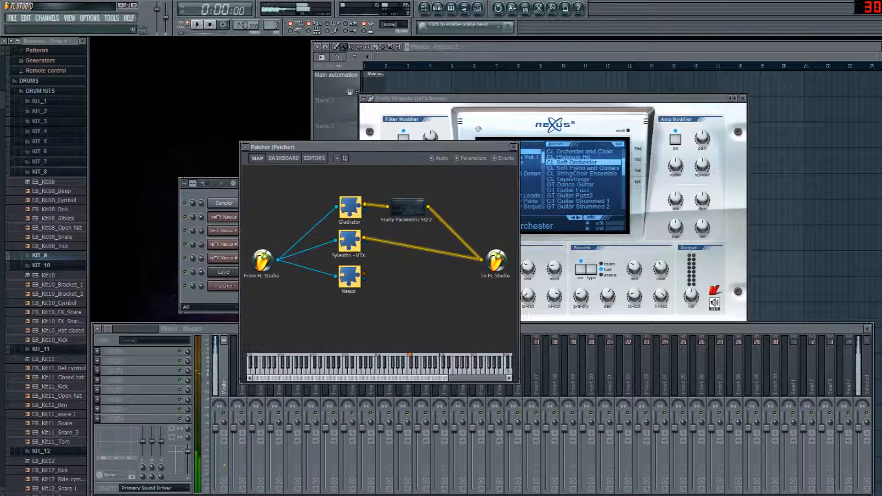
- Initialize the Sylenth1 - VTX preset inside Patcher and play a few notes to hear it
click(315, 158)
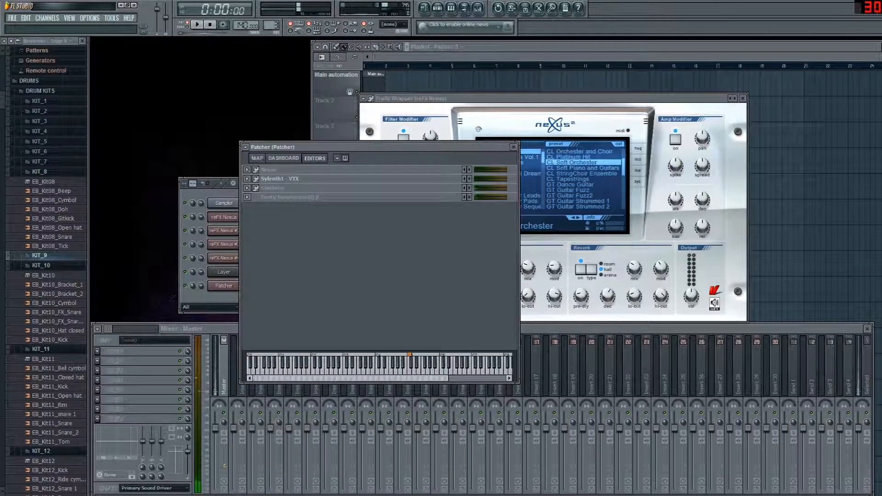
click(248, 179)
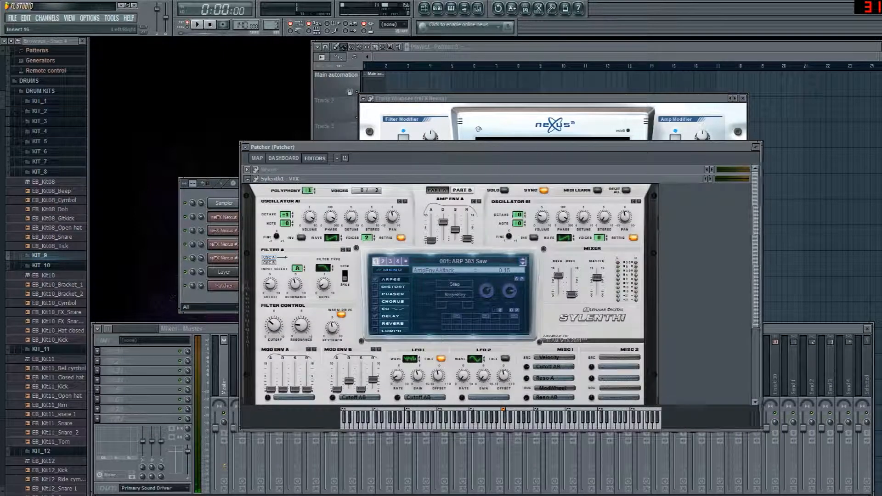
click(391, 270)
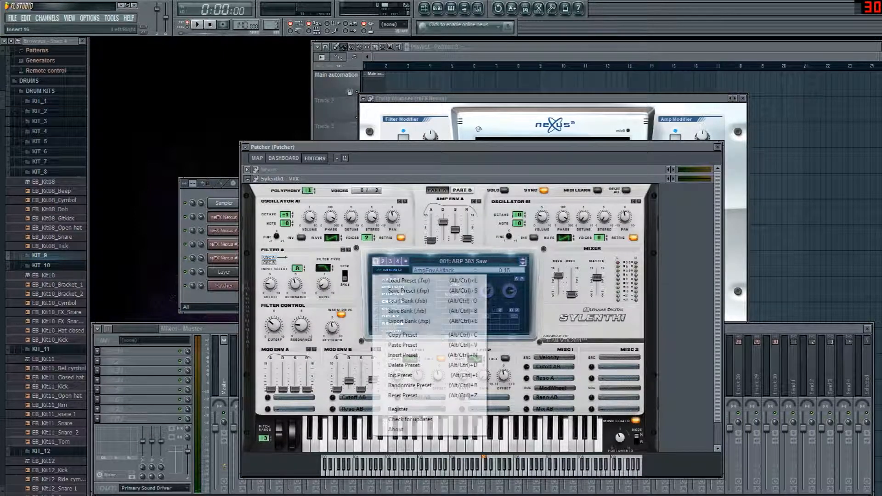
click(400, 375)
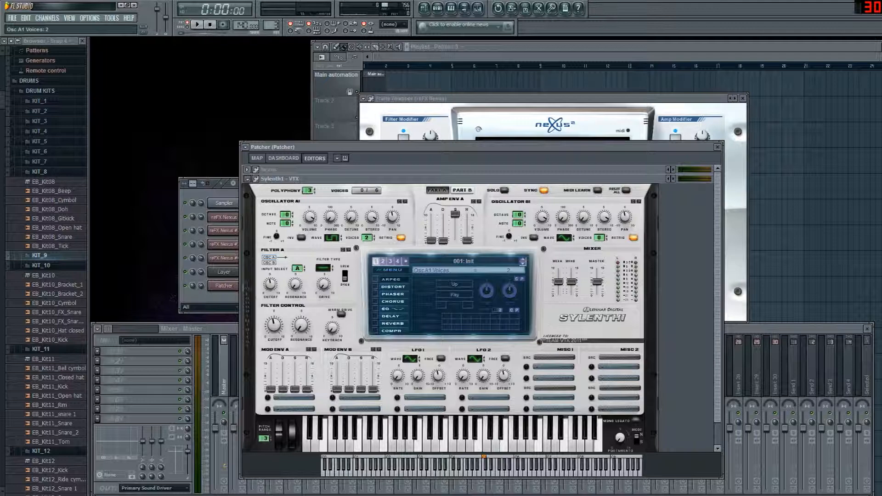
key(z)
key(c)
key(v)
- Route Sylenth1's LFO 1 to Cutoff A, change its waveform with the rate at 2/1T, and play a test note
click(425, 398)
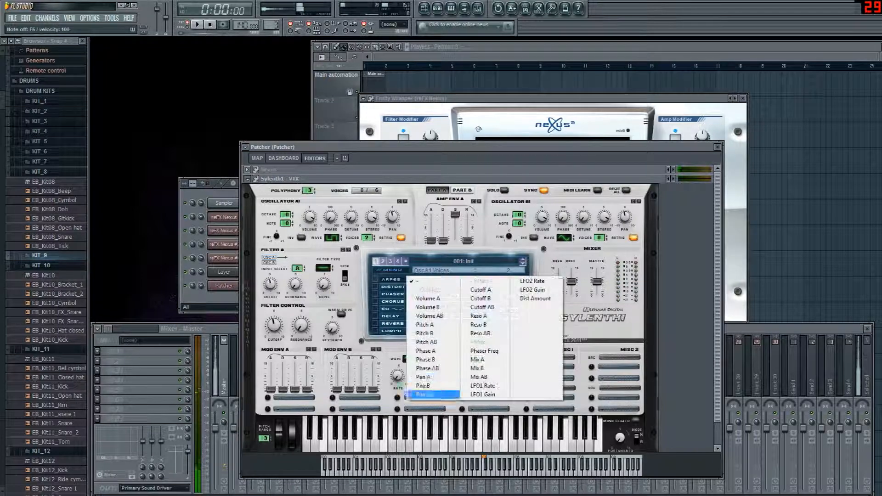
click(480, 290)
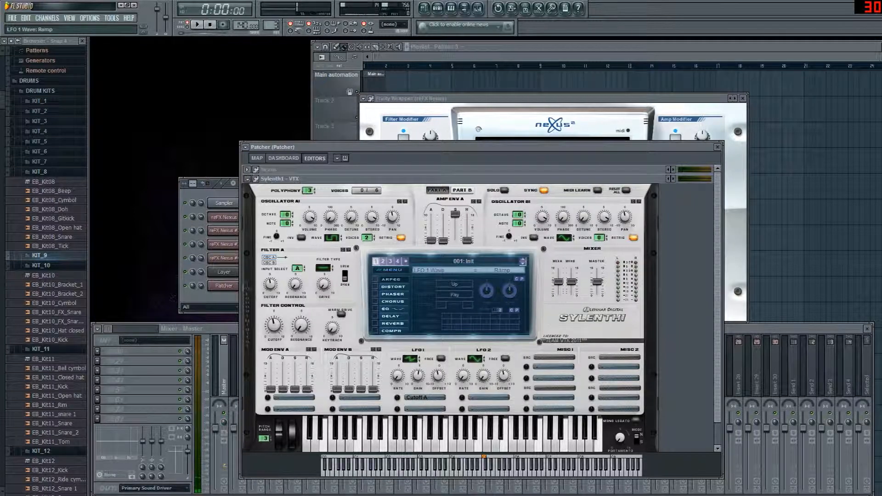
click(420, 359)
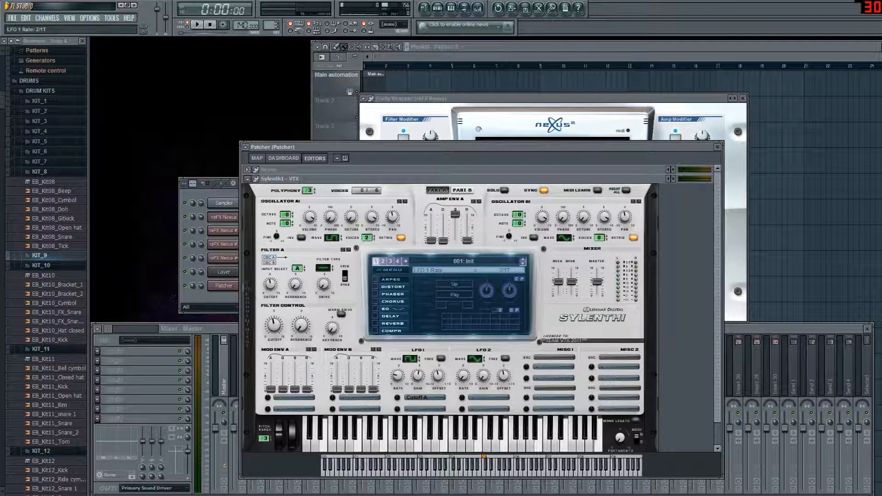
key(q)
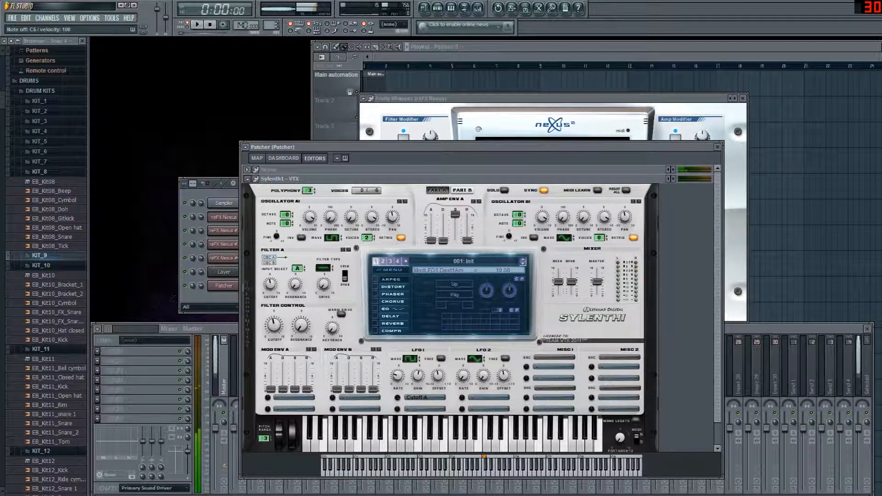
- Adjust Sylenth1's LFO 1 rate and play test notes to hear the modulation
drag(397, 376, 397, 366)
drag(398, 376, 398, 374)
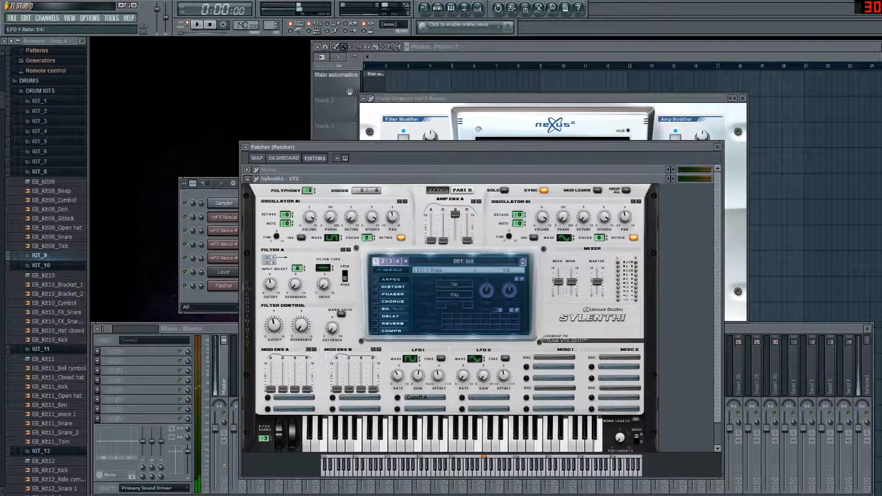
key(q)
key(e)
- Set Sylenth1's Filter A type to Lowpass, adjust its cutoff to about 327 Hz and play test notes
click(332, 267)
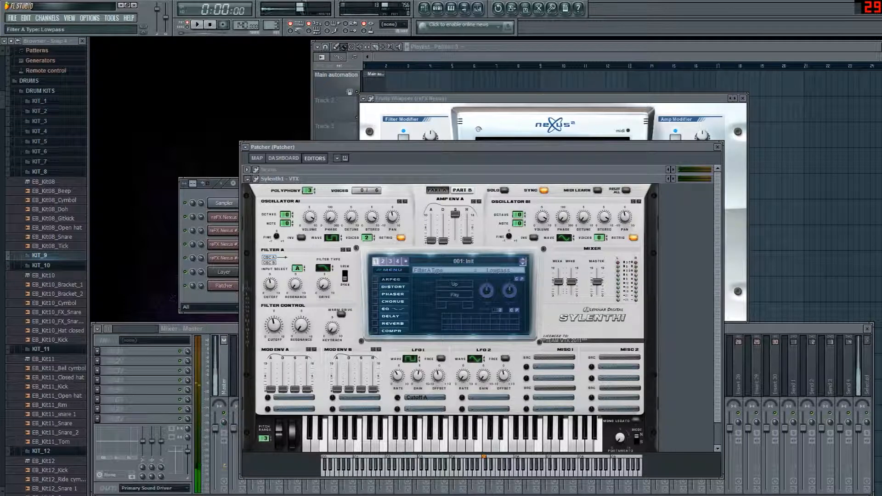
key(q)
drag(270, 284, 270, 280)
key(e)
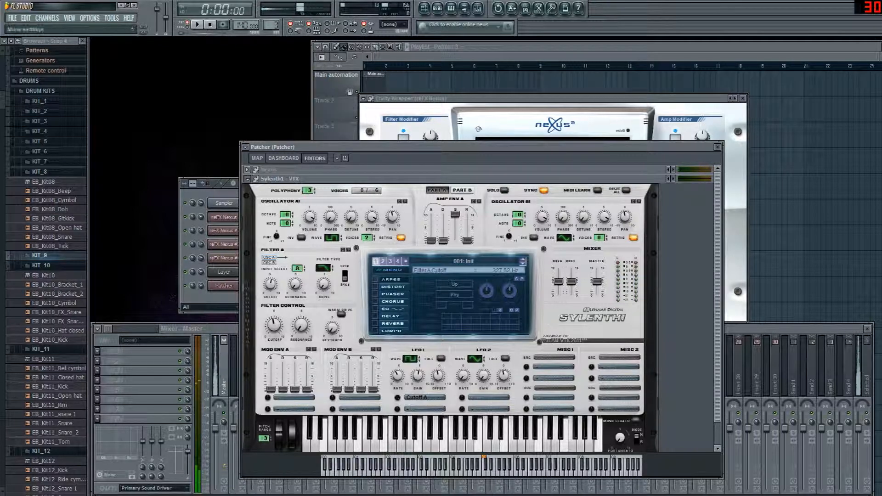
- Collapse the Sylenth1 editor and connect Nexus's audio output directly to To FL Studio in the Patcher map
click(247, 179)
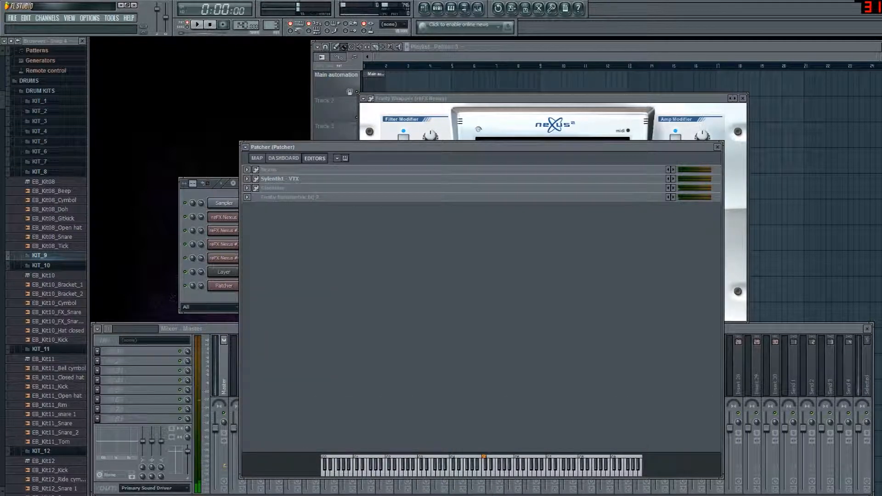
click(257, 158)
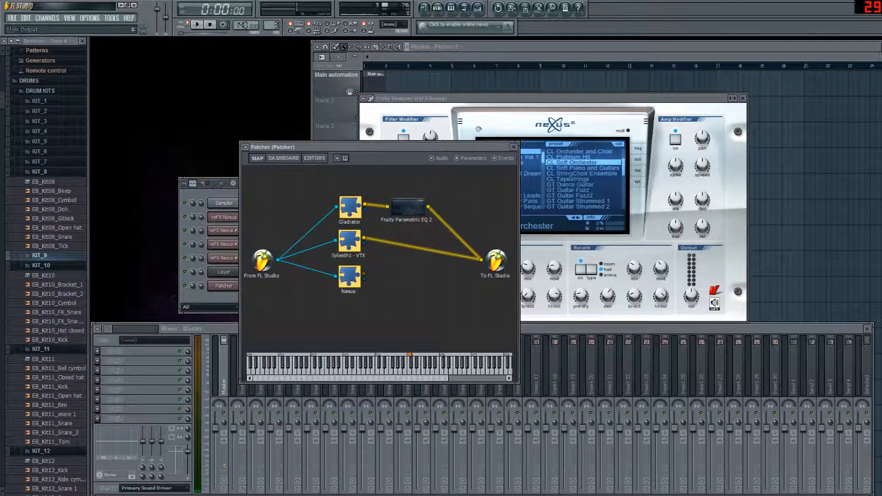
drag(364, 273, 481, 261)
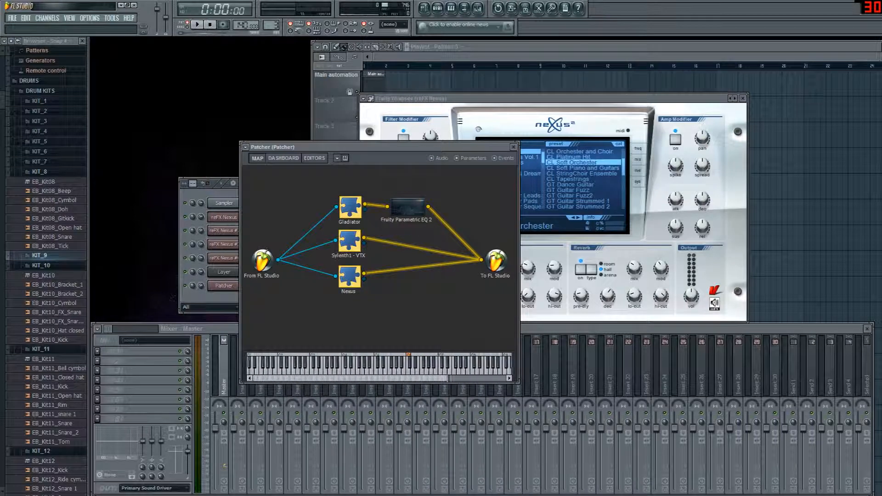
- Open the Patcher channel's settings and assign the channel to mixer track Insert 1
drag(275, 147, 333, 80)
click(248, 297)
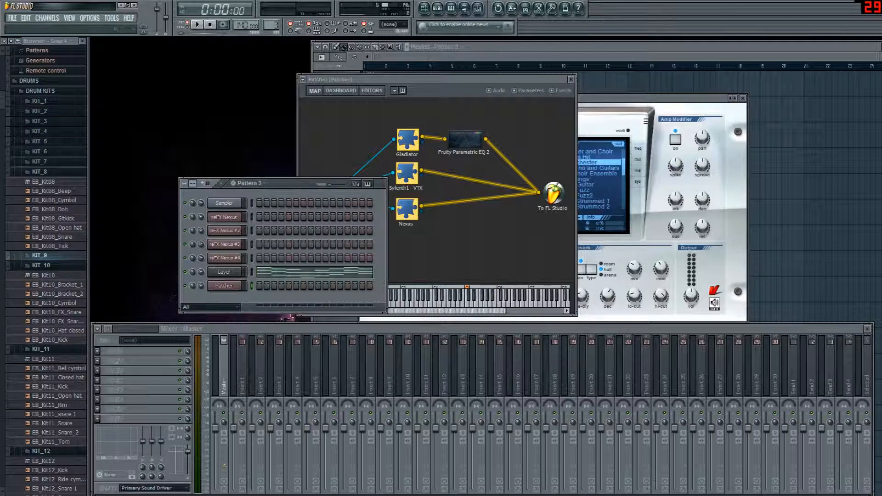
click(224, 286)
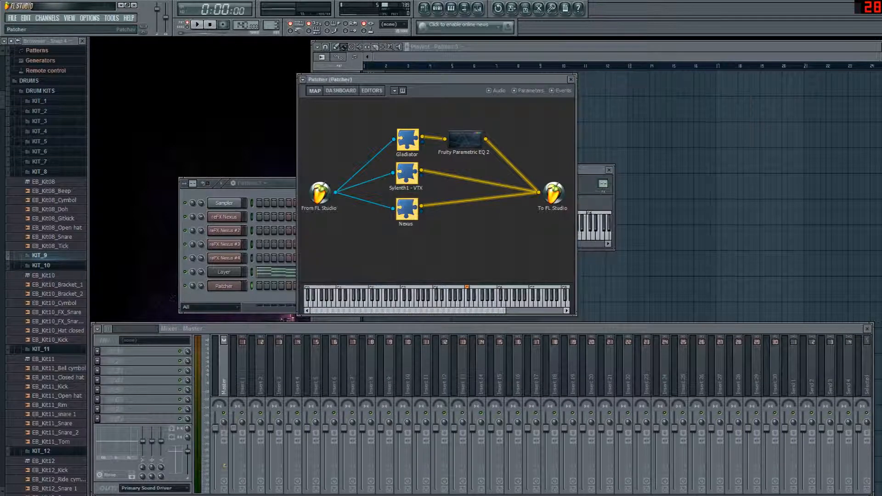
click(224, 286)
drag(354, 82, 184, 107)
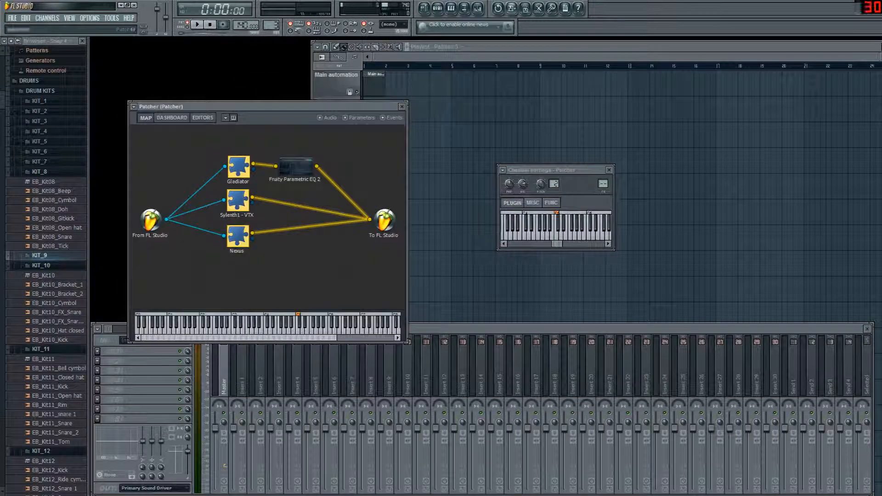
drag(603, 184, 603, 182)
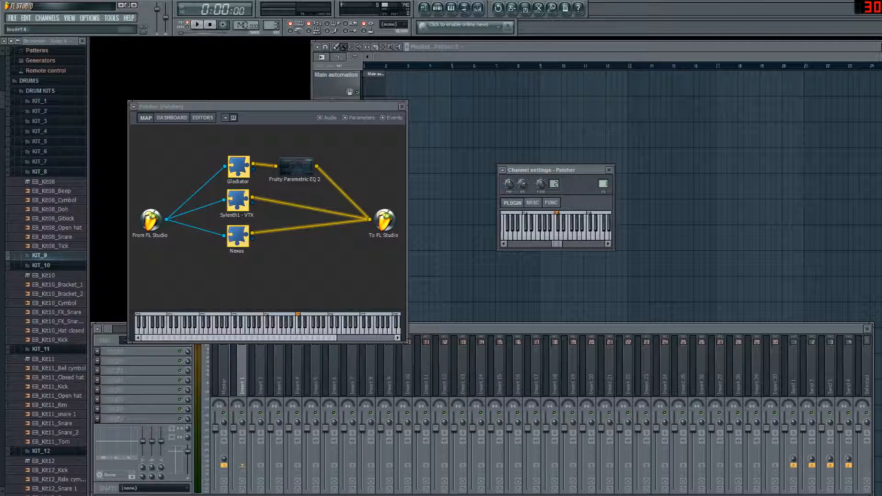
- Select the Insert 2 mixer track and move the Patcher window clear of the channel rack
drag(275, 107, 467, 47)
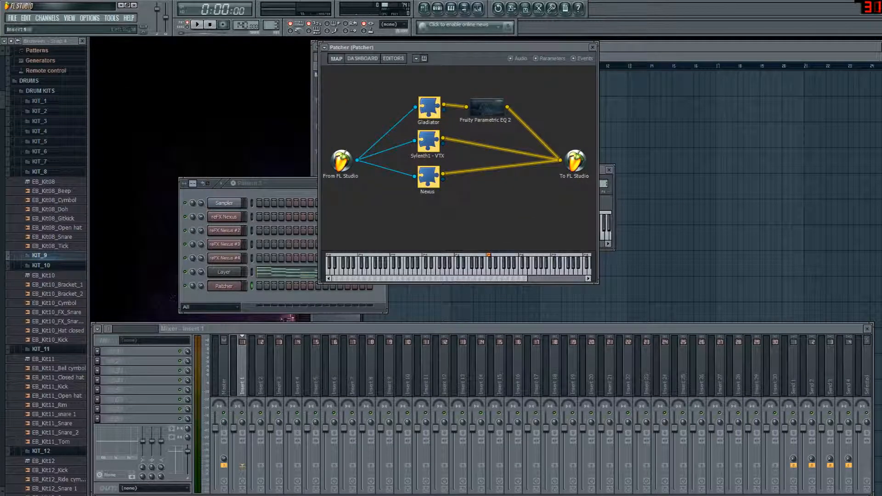
click(252, 272)
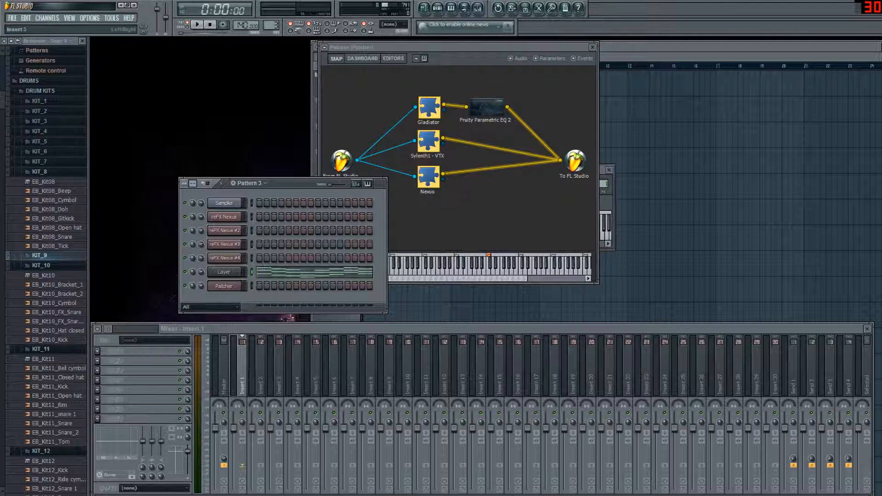
click(261, 371)
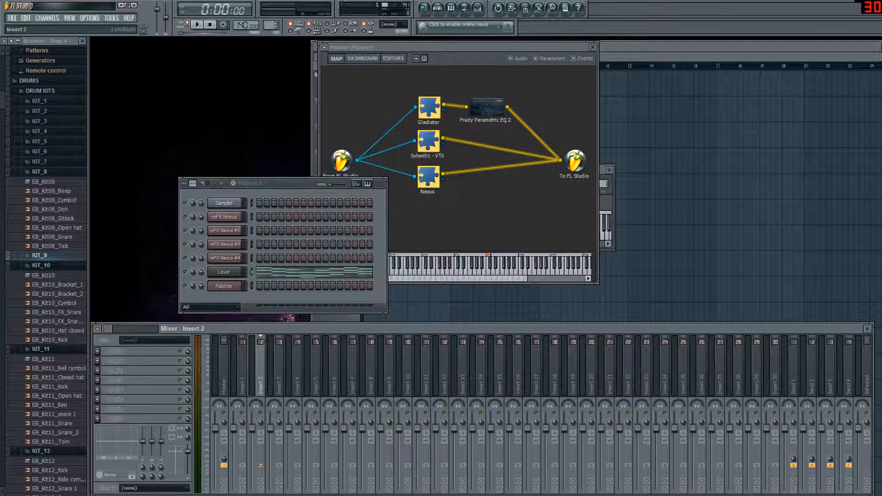
click(314, 272)
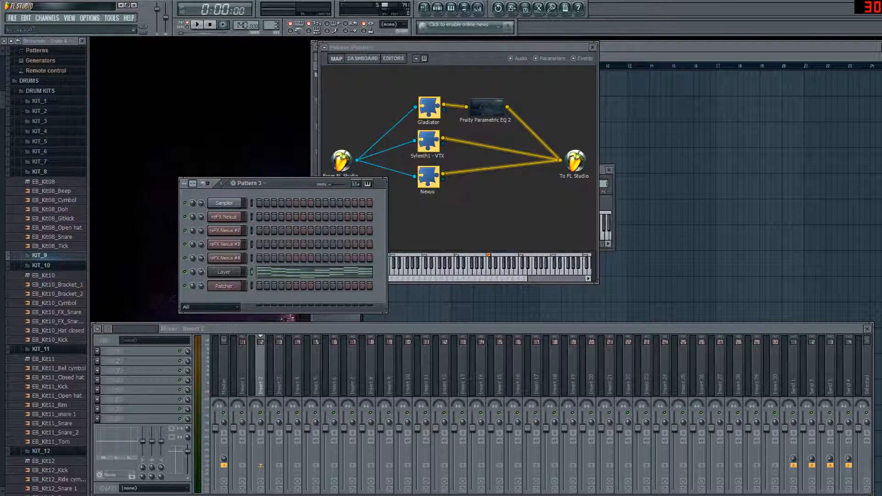
drag(441, 48, 579, 86)
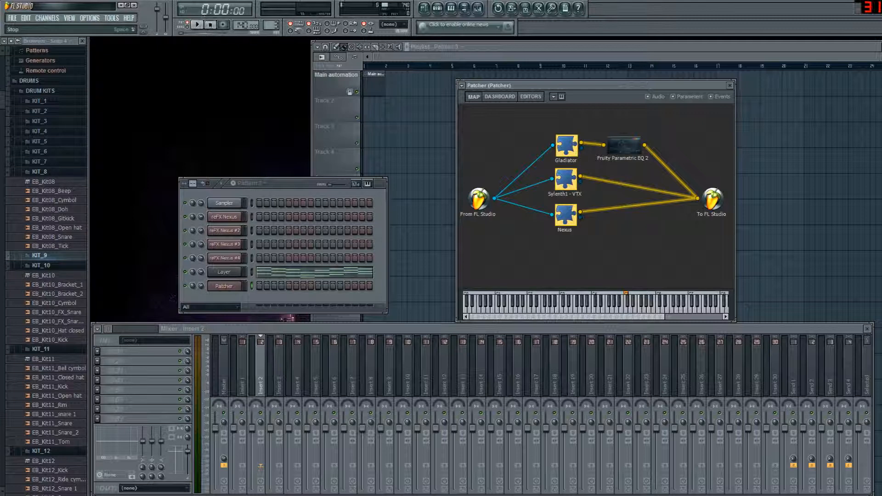
- Open the recent project In the Dark 2.flp without saving the current one, and close its plugin windows
click(12, 18)
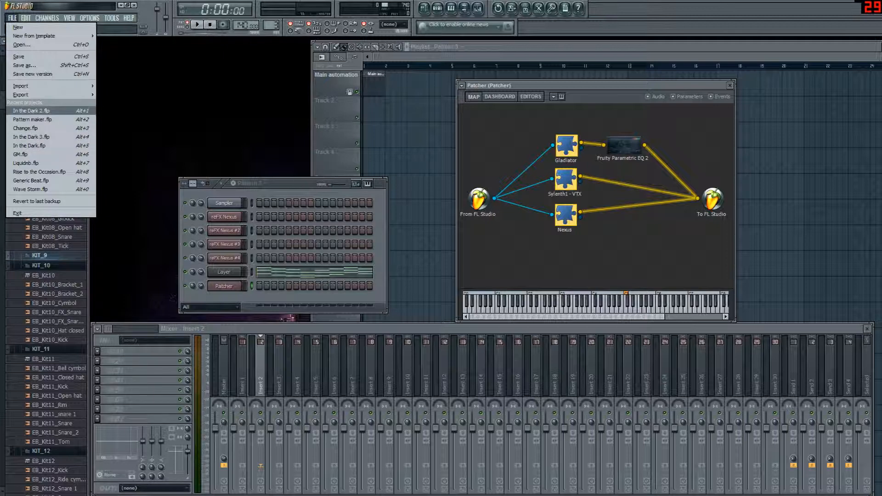
click(32, 111)
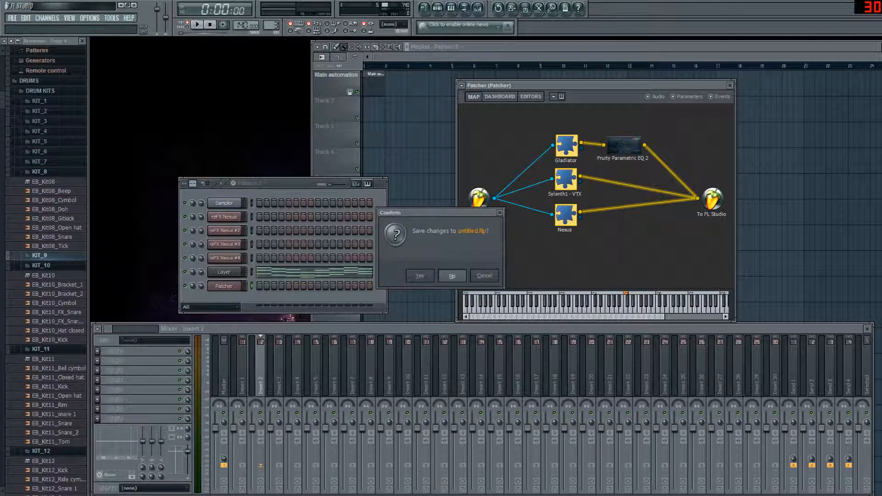
click(452, 275)
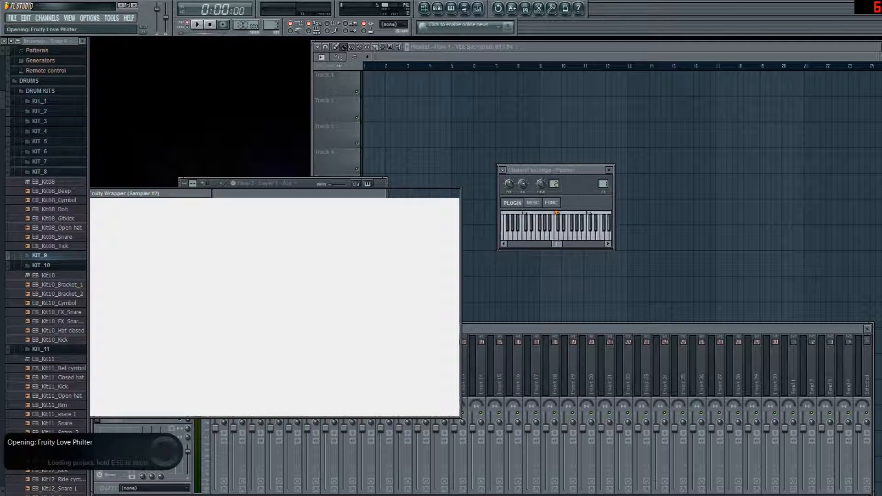
key(Escape)
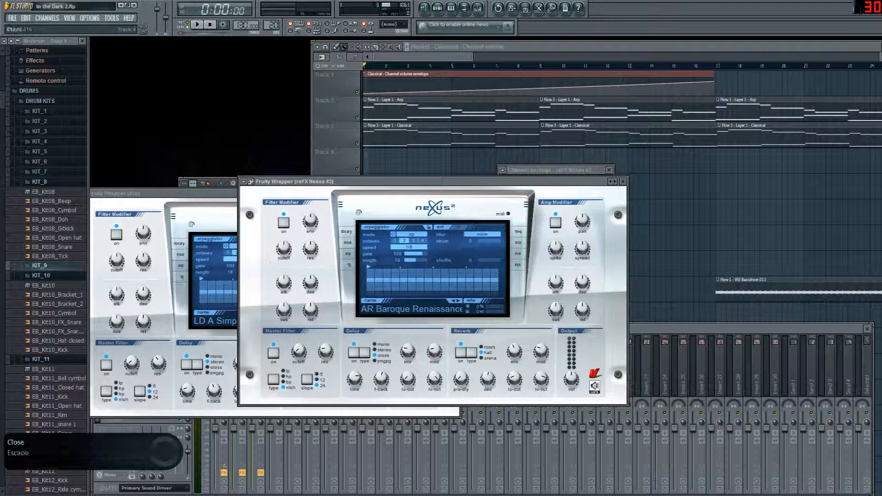
key(Escape)
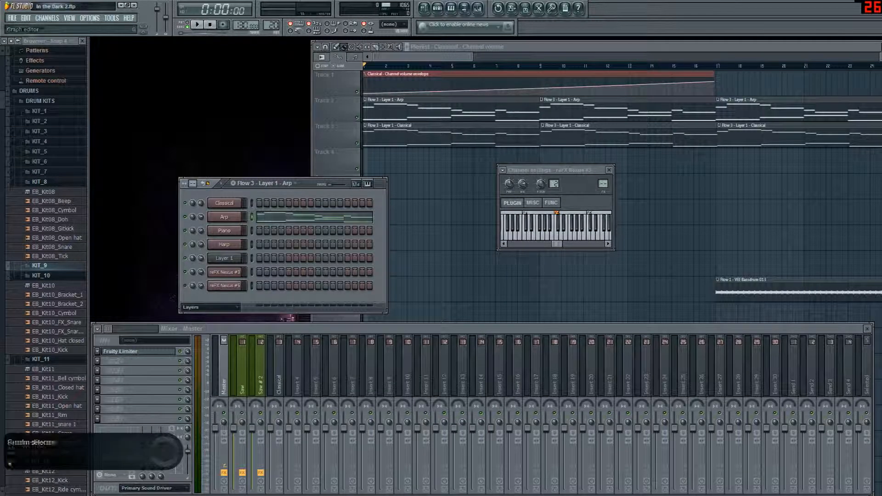
- Bring the channel rack forward and open the channel settings of Layer 1
drag(575, 257, 634, 259)
click(271, 184)
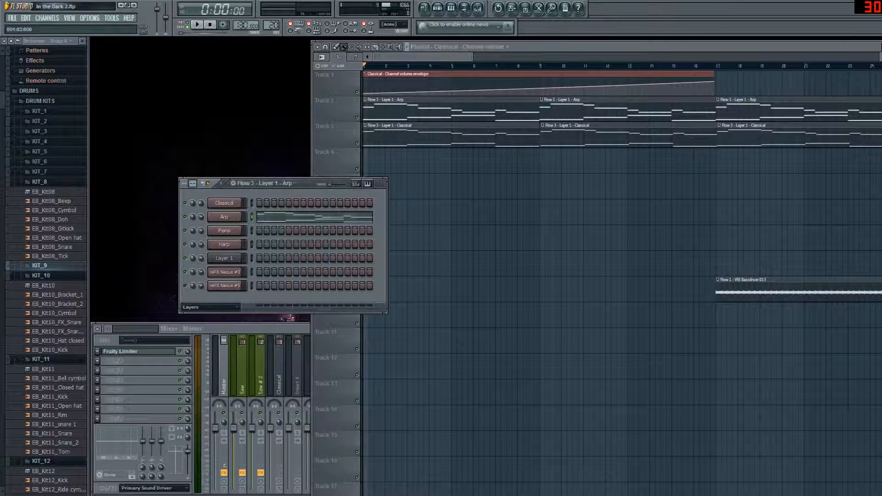
click(225, 258)
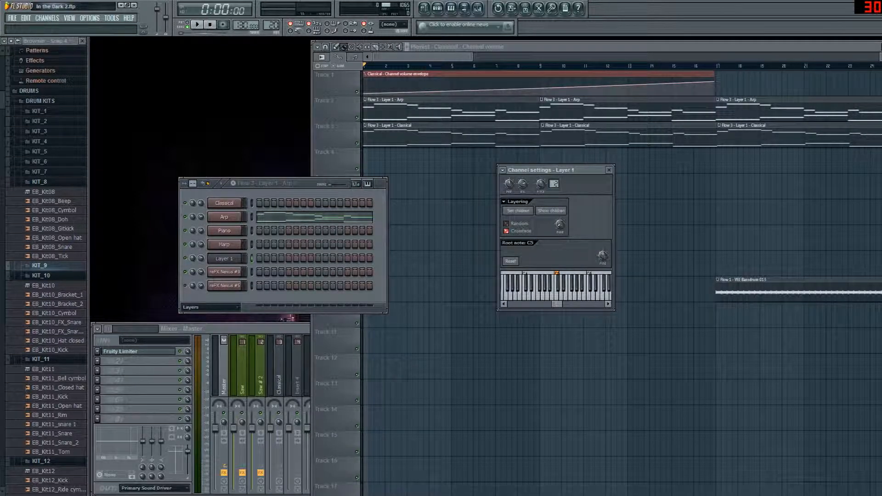
- Switch to the pattern Flow 4 - Layer 1, play it to hear the layered sound and stop playback
click(259, 183)
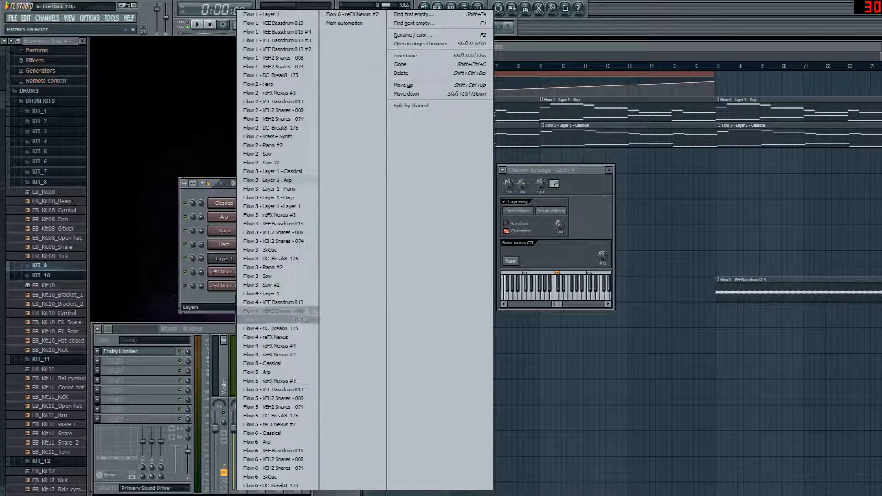
click(267, 294)
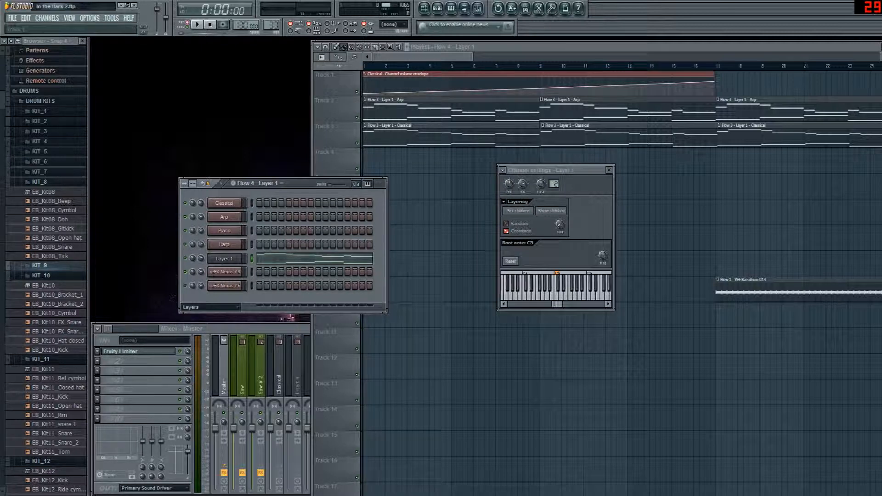
click(414, 46)
key(space)
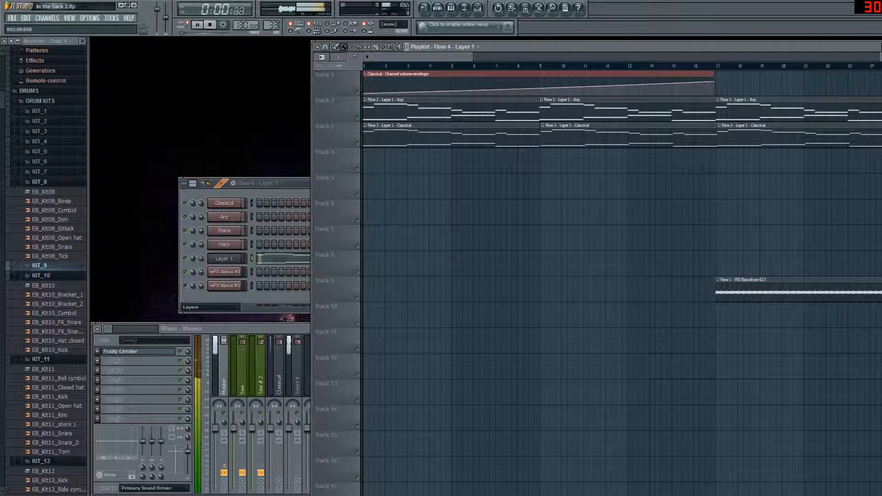
key(F6)
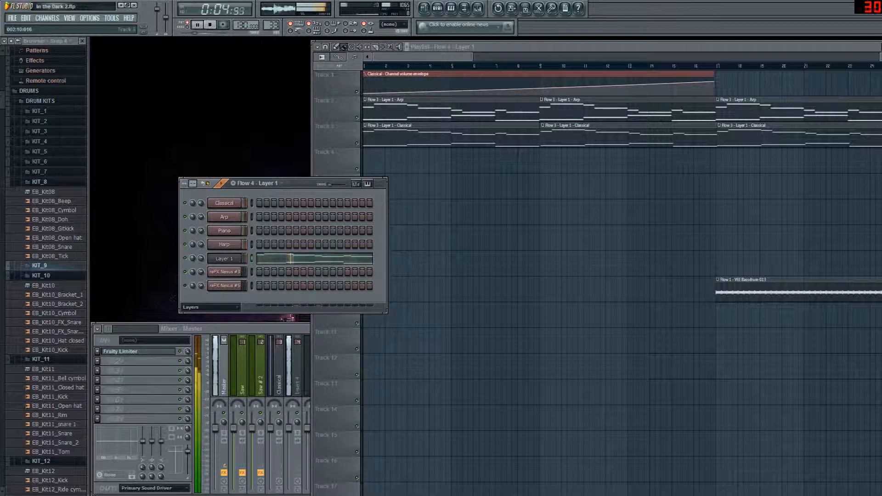
drag(301, 183, 247, 152)
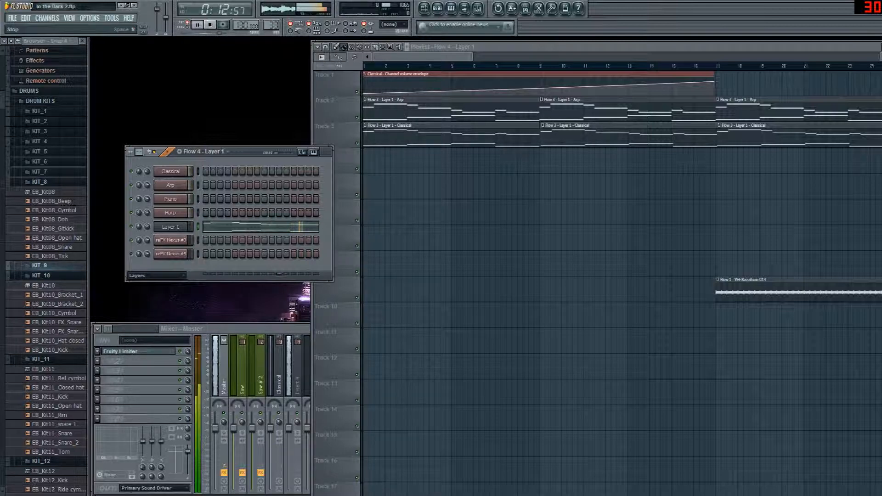
click(210, 25)
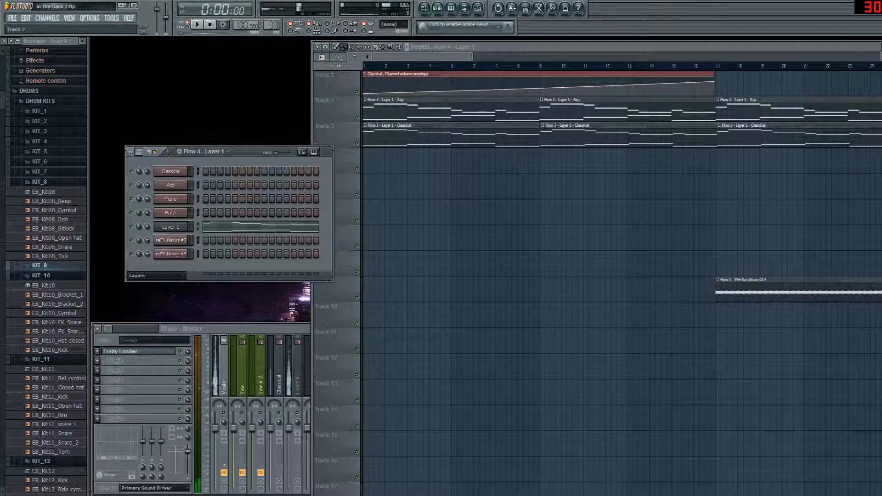
- View Layer 1's channel settings again and move the channel rack clear of the playlist
click(171, 227)
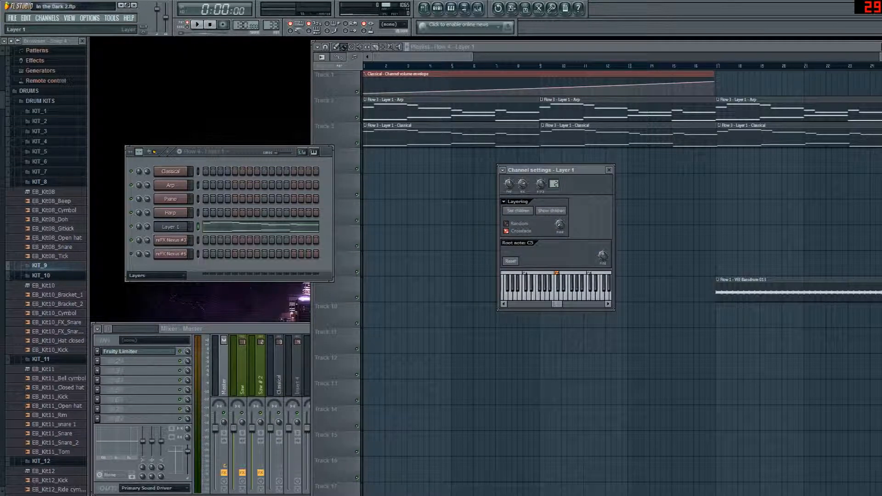
mouse_move(423, 57)
mouse_down()
mouse_move(607, 56)
mouse_move(421, 57)
mouse_up()
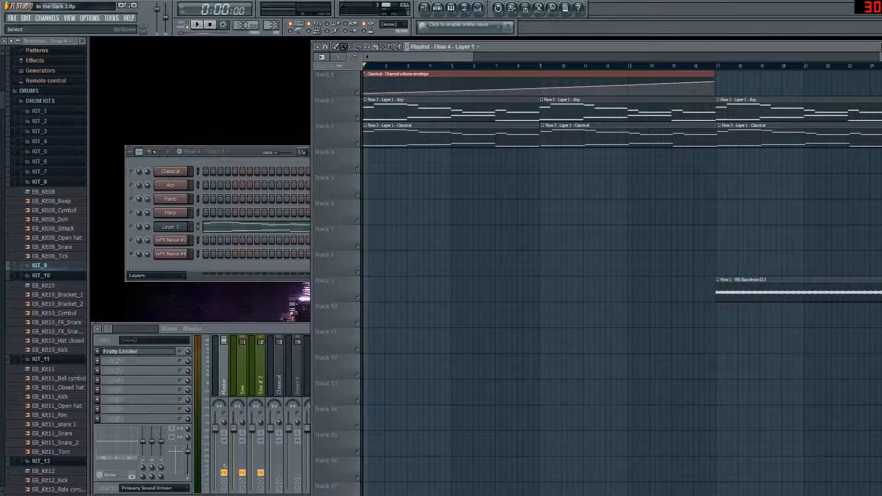
drag(229, 154, 203, 184)
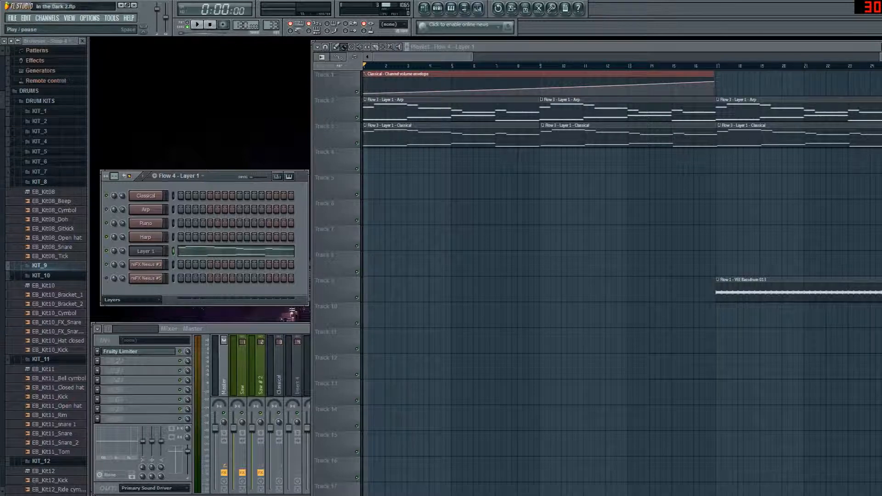
- Play the In the Dark 2 arrangement in song mode with the playlist zoomed out and repositioned, and stop it
click(197, 25)
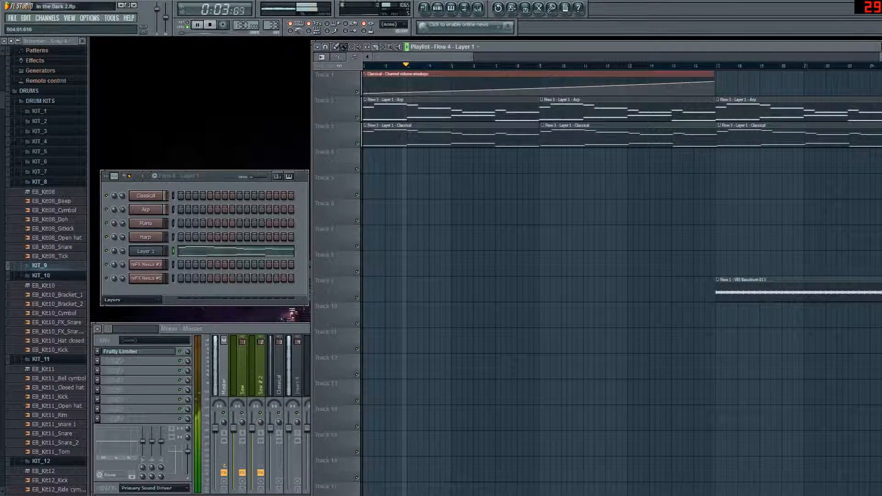
drag(473, 56, 790, 56)
drag(722, 46, 593, 47)
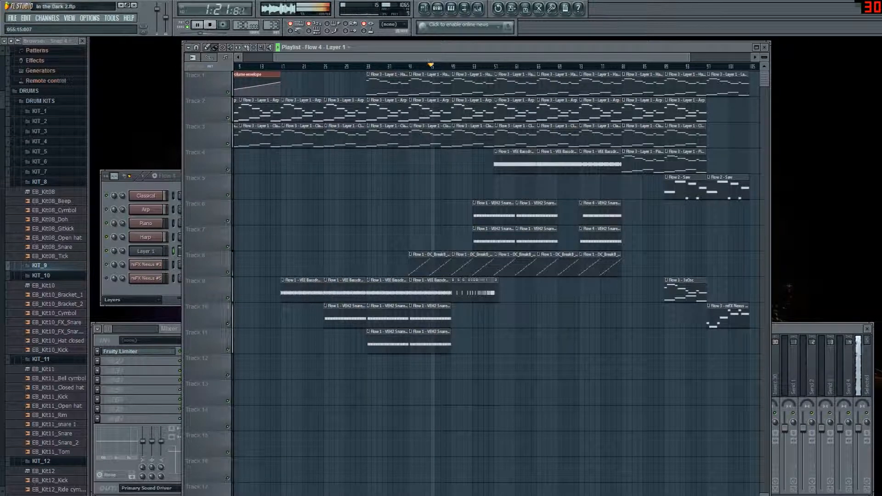
drag(488, 58, 457, 57)
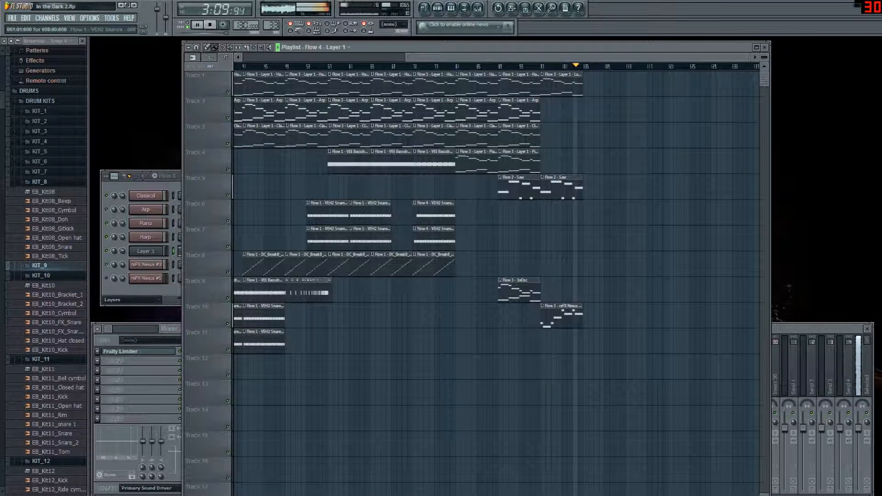
key(space)
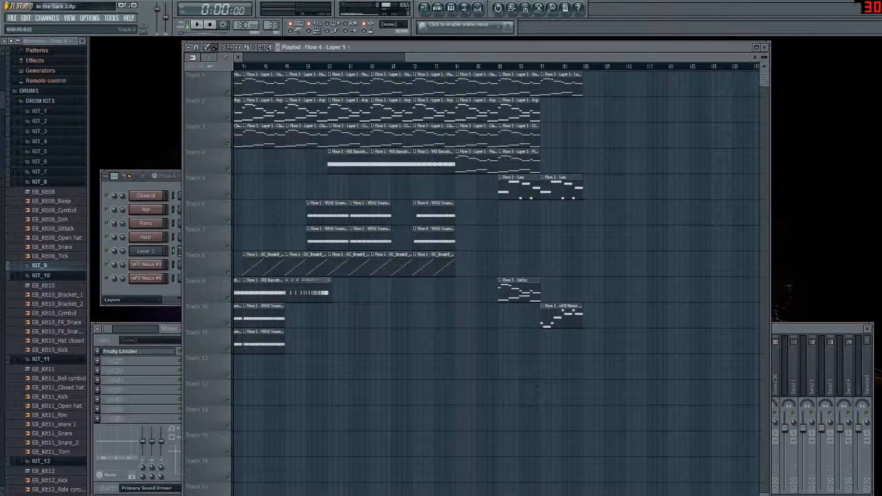
drag(416, 58, 258, 58)
drag(659, 57, 284, 57)
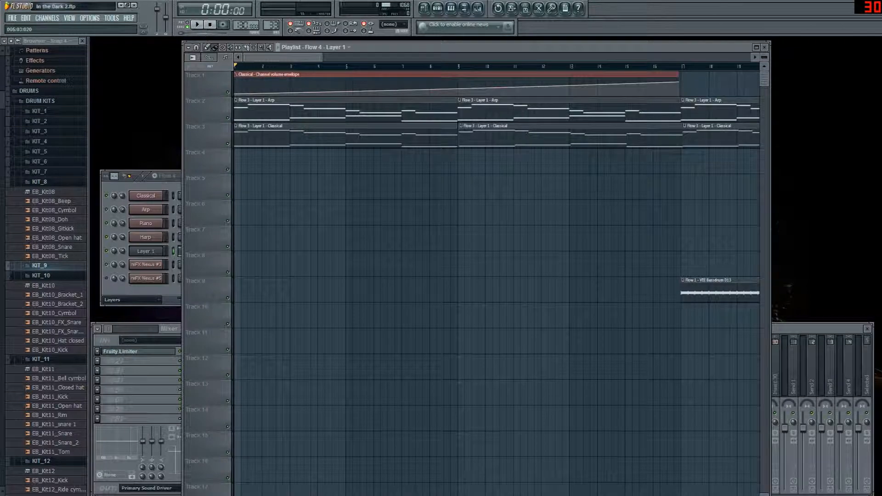
mouse_move(322, 57)
mouse_down()
mouse_move(252, 58)
mouse_move(315, 57)
mouse_up()
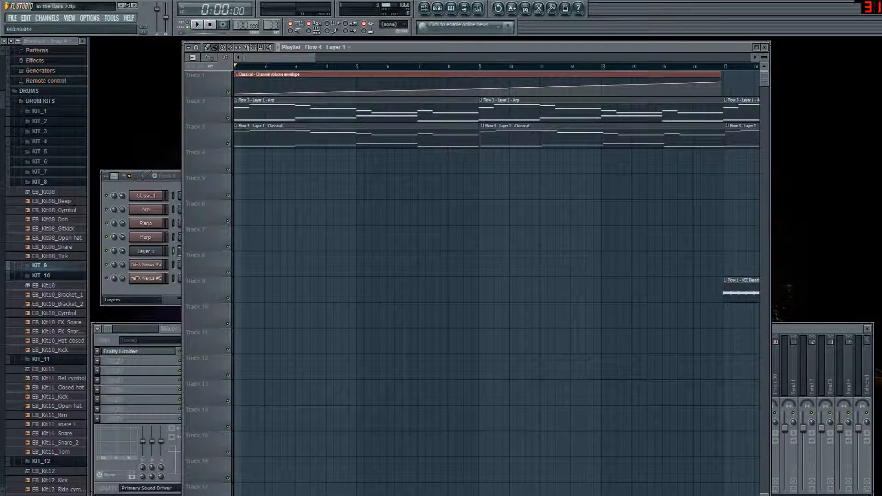
drag(316, 57, 264, 57)
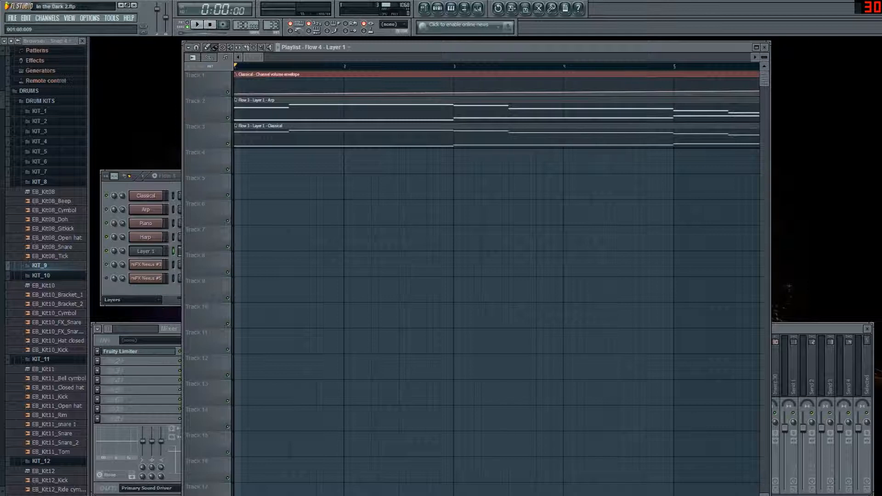